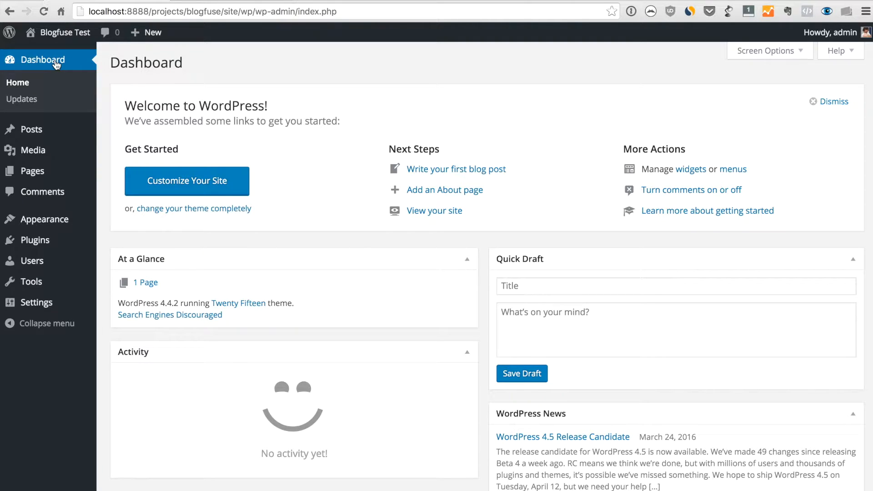
# View the site's public front page with its current theme, and return to the admin dashboard
pyautogui.hotkey('ctrl', 'Tab')
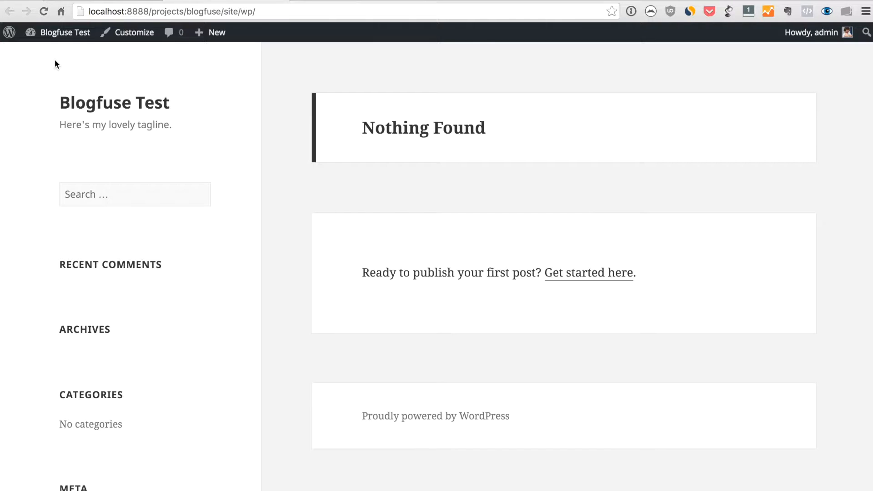
pyautogui.hotkey('ctrl', 'shift', 'Tab')
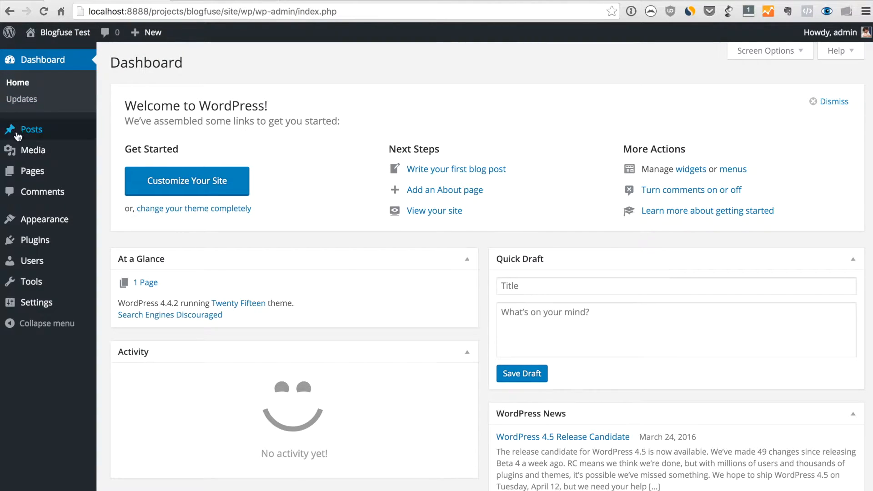
pyautogui.moveTo(44, 224)
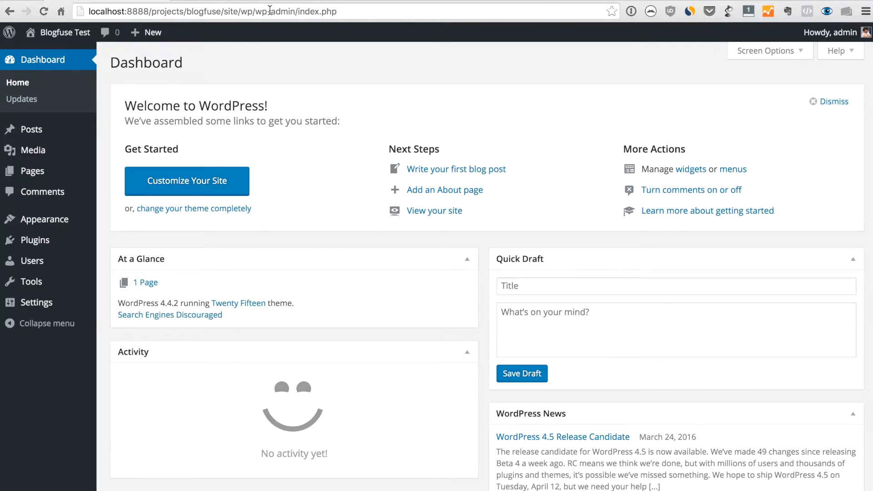
pyautogui.moveTo(296, 11); pyautogui.dragTo(337, 11)
pyautogui.press('BackSpace')
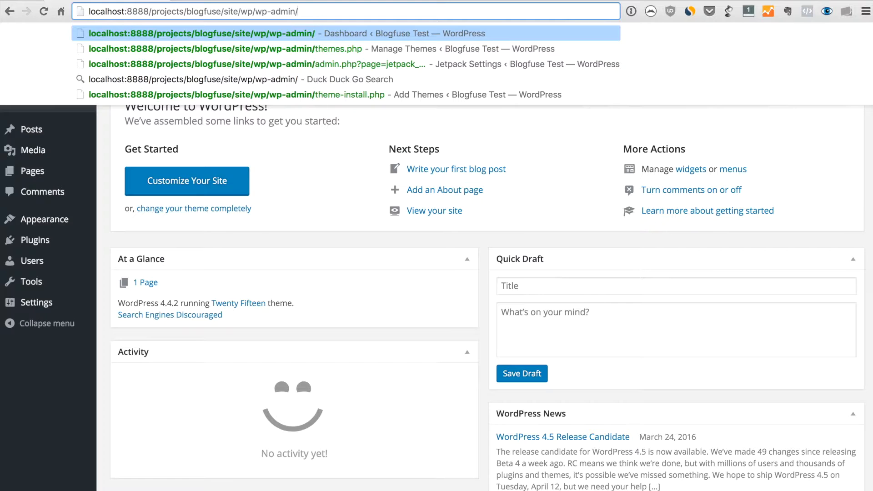
pyautogui.hotkey('ctrl', 'l')
pyautogui.write('google.com')
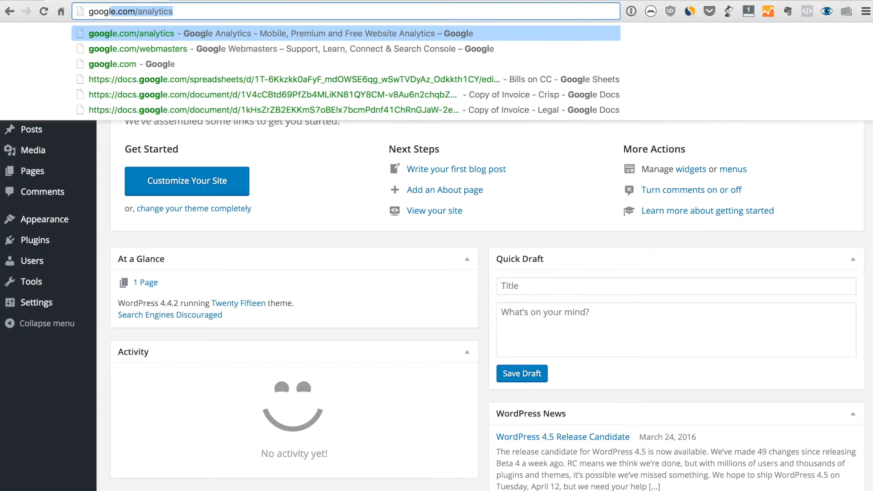
pyautogui.write('/')
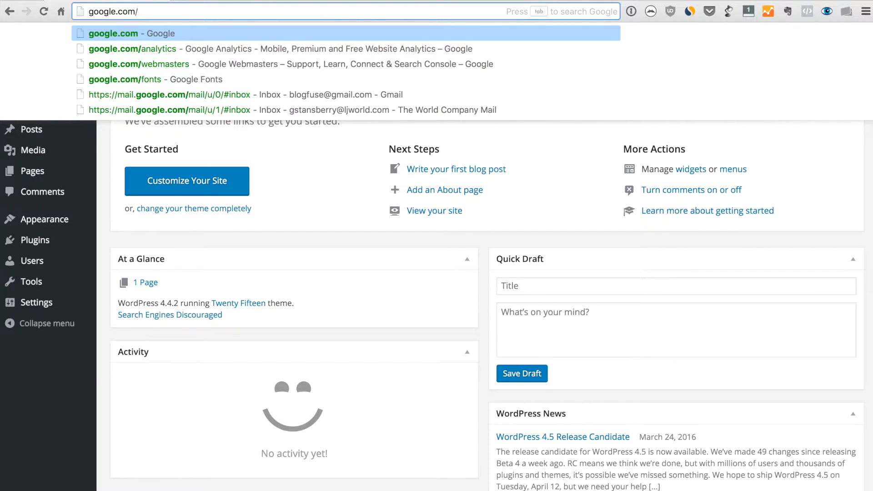
pyautogui.write('wp-')
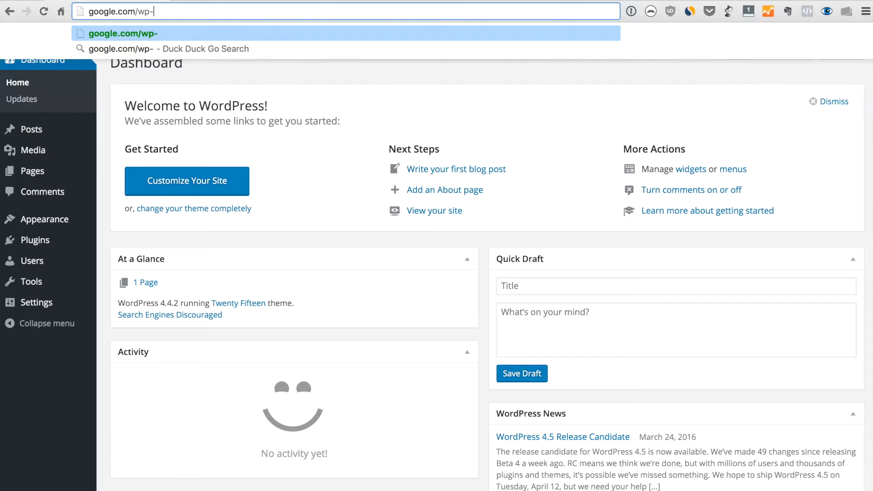
pyautogui.write('admin/')
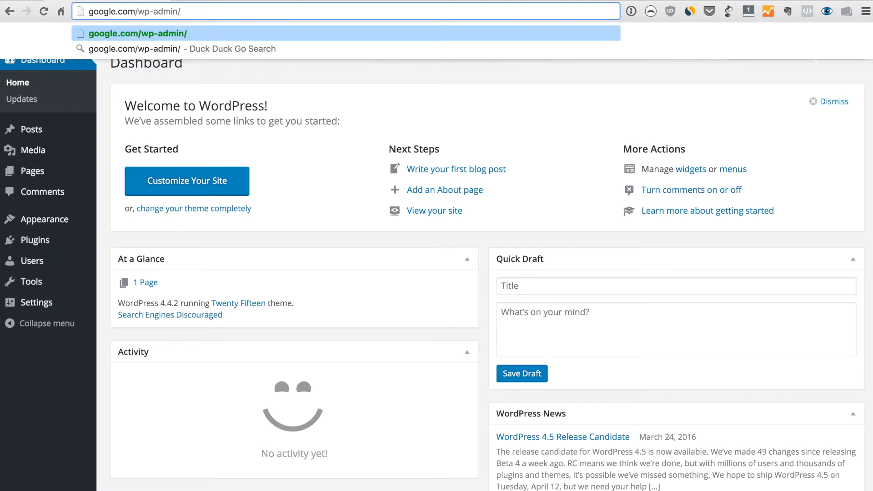
pyautogui.hotkey('alt', 'shift', 'Left')
pyautogui.hotkey('alt', 'shift', 'Left')
pyautogui.hotkey('alt', 'shift', 'Left')
pyautogui.hotkey('alt', 'shift', 'Right')
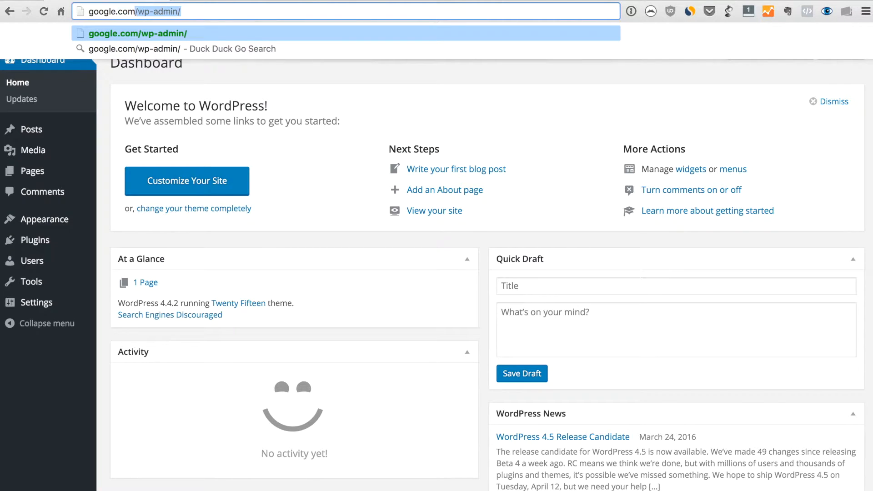
pyautogui.press('BackSpace')
pyautogui.press('super+a')
pyautogui.write('`')
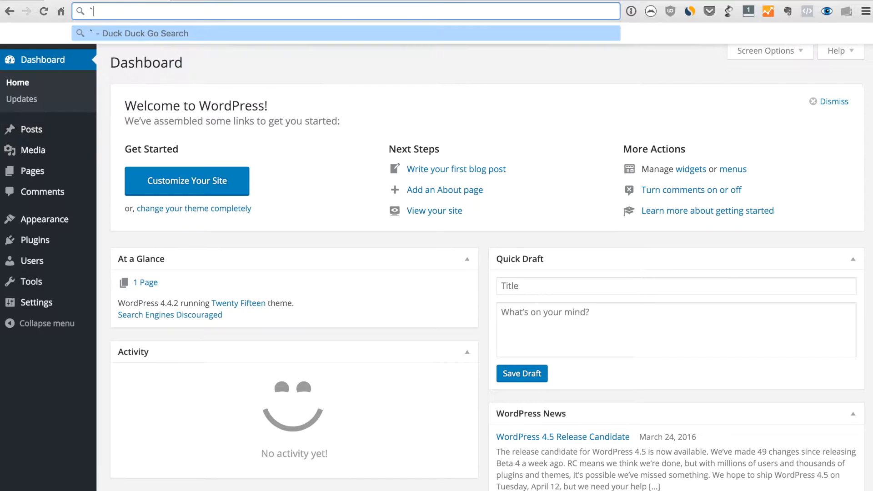
pyautogui.press('Escape')
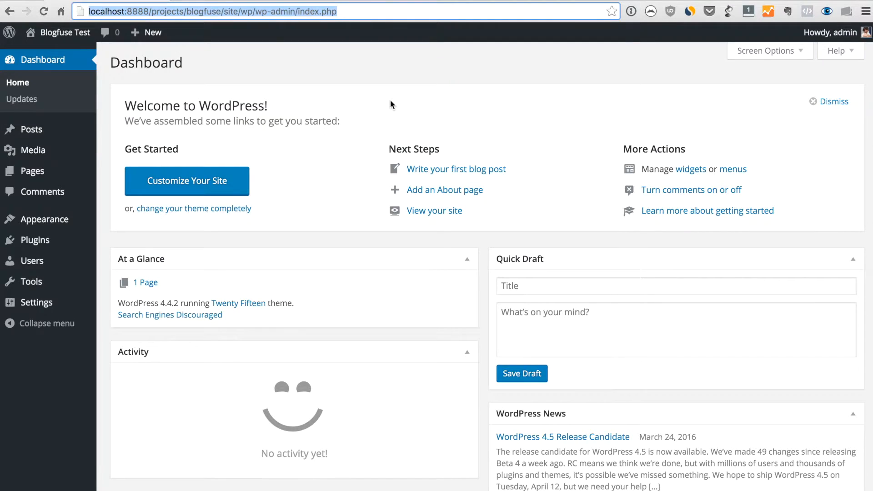
pyautogui.click(327, 59)
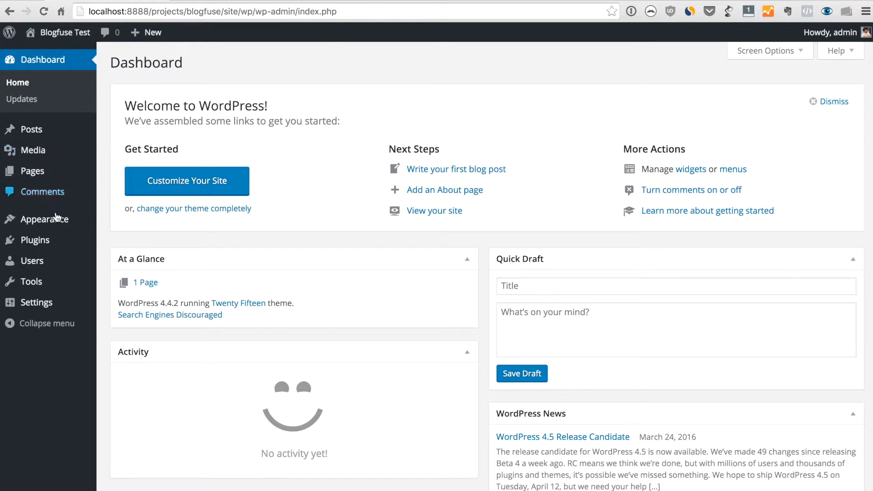
# Go to the installed themes and open the page for adding a new theme
pyautogui.moveTo(57, 224)
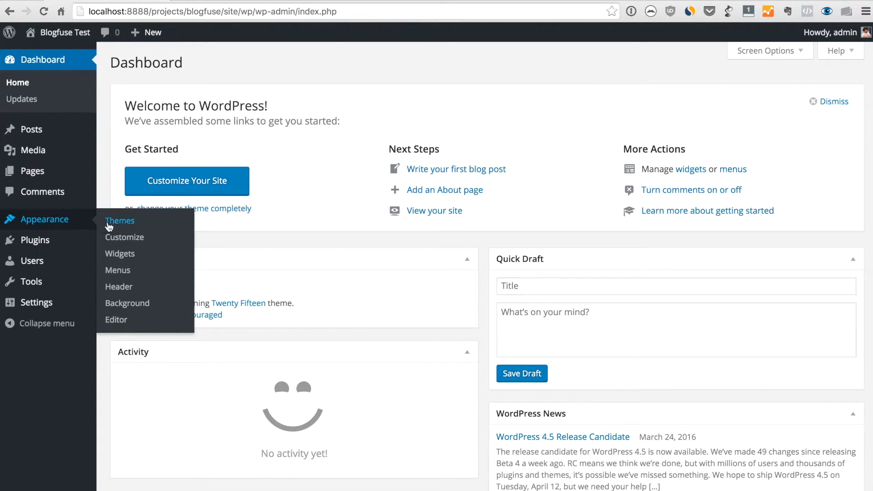
pyautogui.click(135, 223)
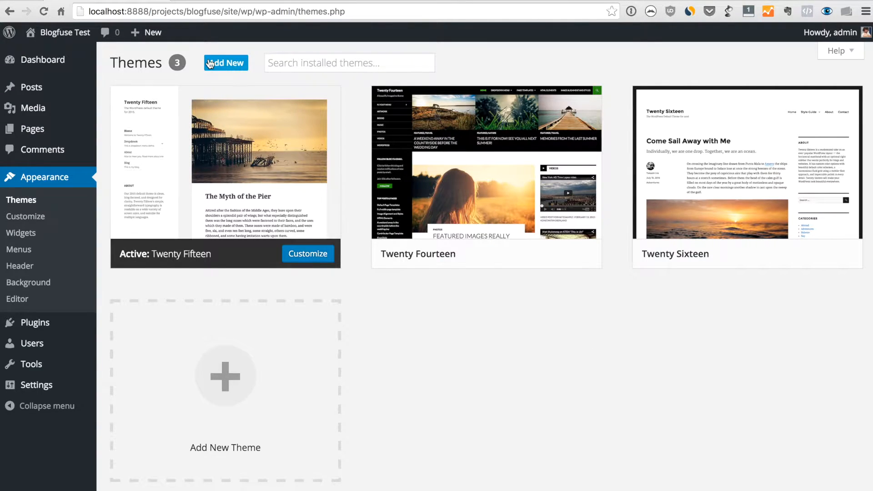
pyautogui.click(235, 67)
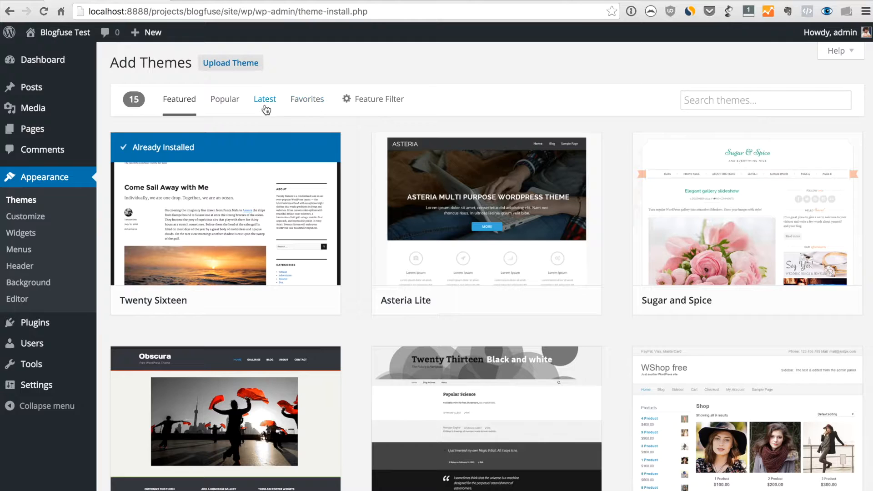
# Search the available themes for "photography" and browse the matching designs
pyautogui.click(713, 101)
pyautogui.write('photography')
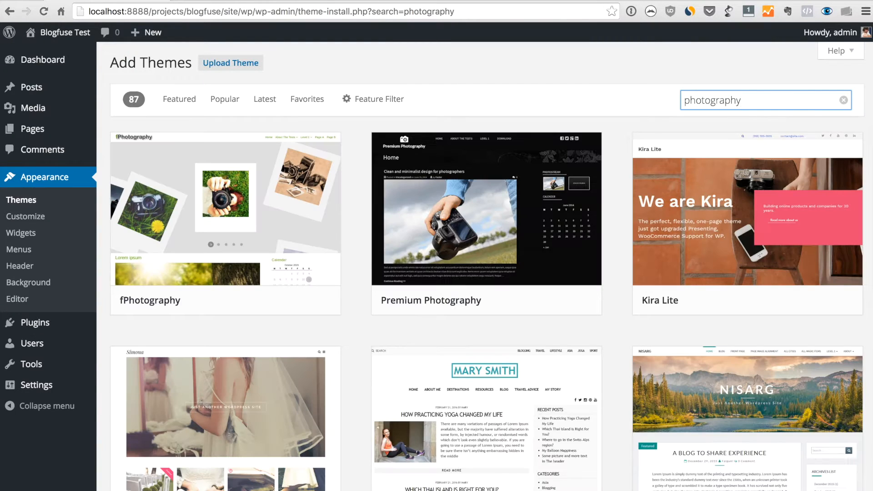
pyautogui.scroll(-3, 711, 306)
pyautogui.scroll(2, 711, 306)
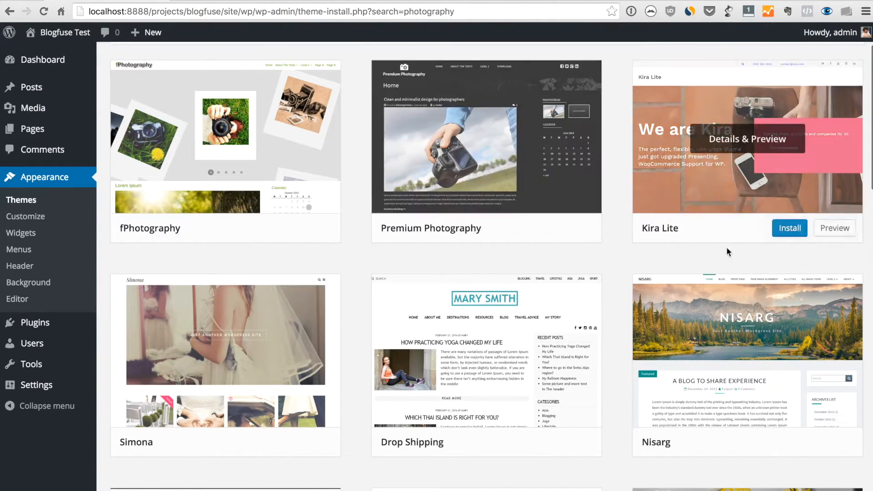
pyautogui.scroll(-1, 388, 319)
pyautogui.scroll(2, 389, 318)
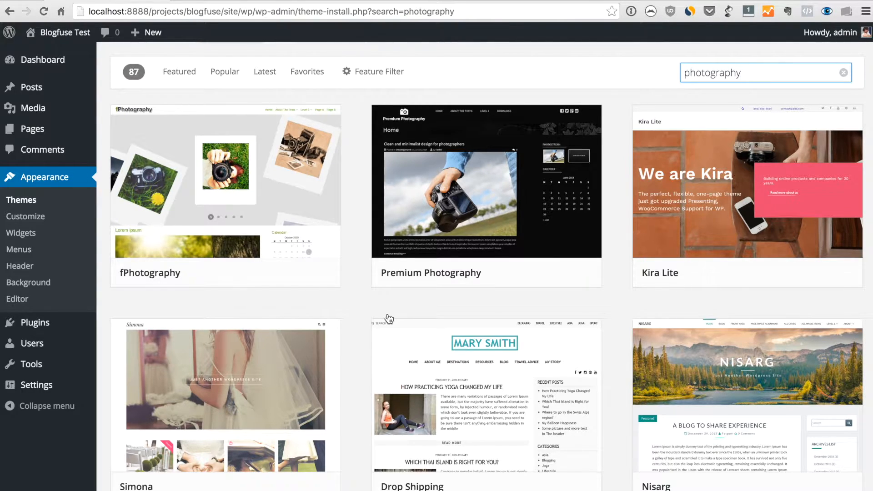
# Search the available themes for "hitchcock" and install the Hitchcock theme
pyautogui.press('super+a')
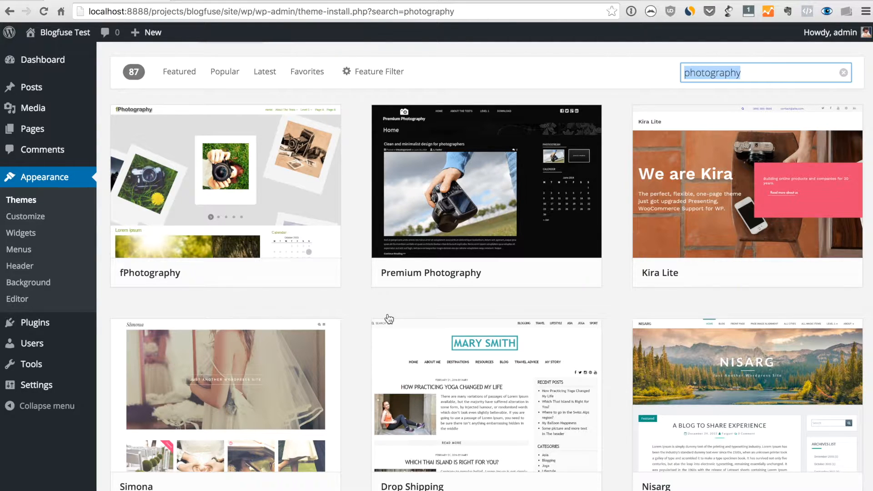
pyautogui.write('hitch')
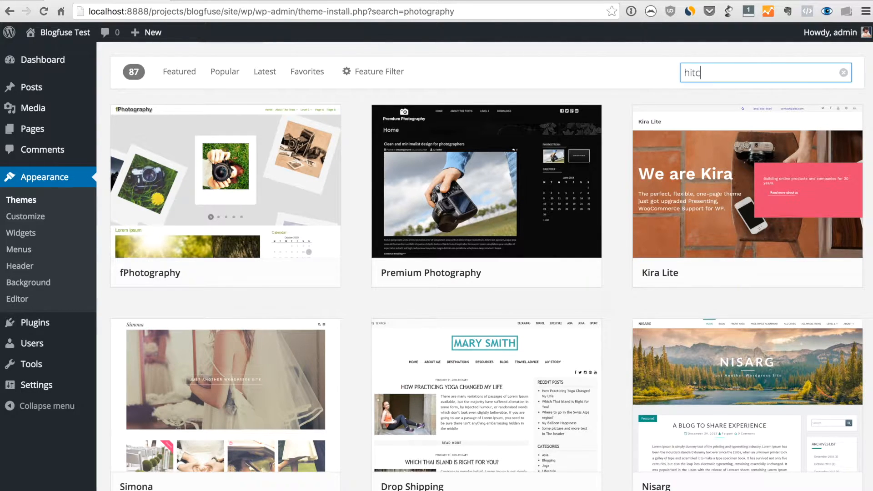
pyautogui.write('cock')
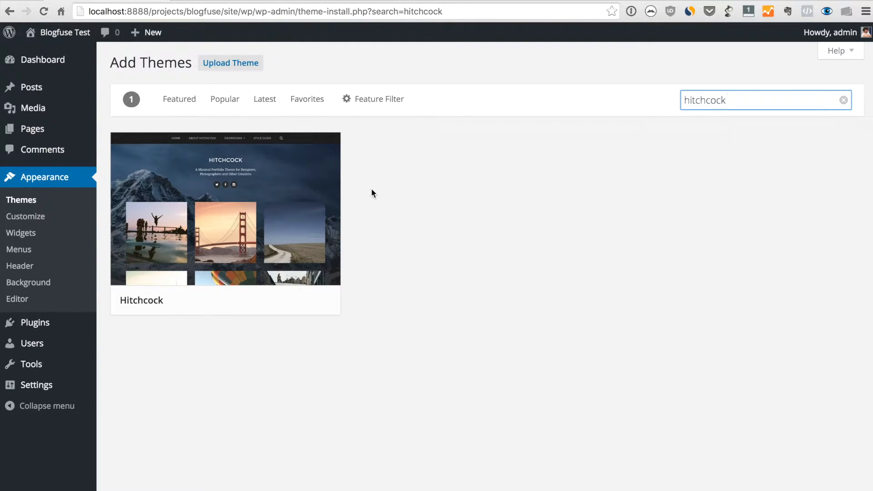
pyautogui.moveTo(328, 218)
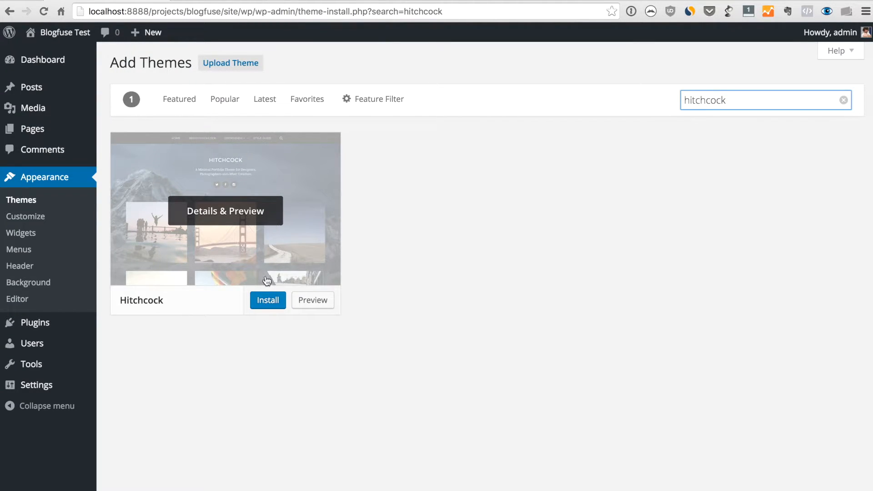
pyautogui.click(268, 304)
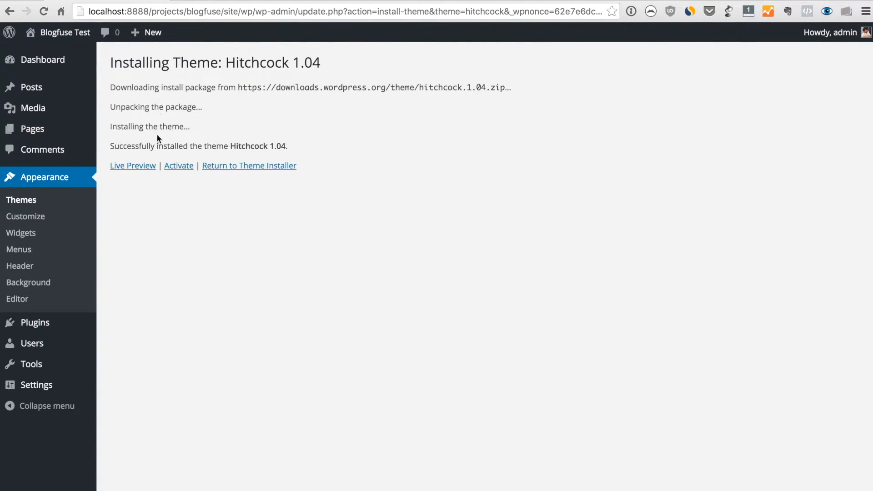
# Activate the newly installed Hitchcock theme
pyautogui.tripleClick(144, 145)
pyautogui.click(166, 198)
pyautogui.click(181, 170)
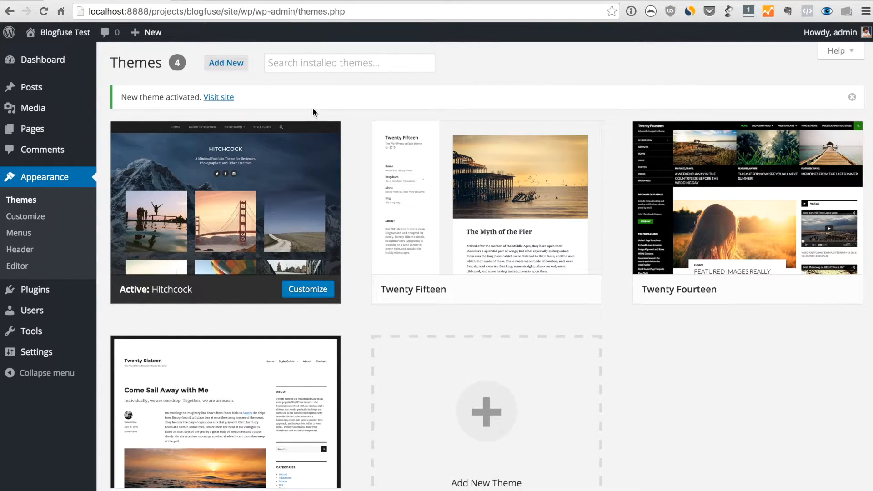
pyautogui.moveTo(128, 94); pyautogui.dragTo(248, 93)
pyautogui.click(248, 93)
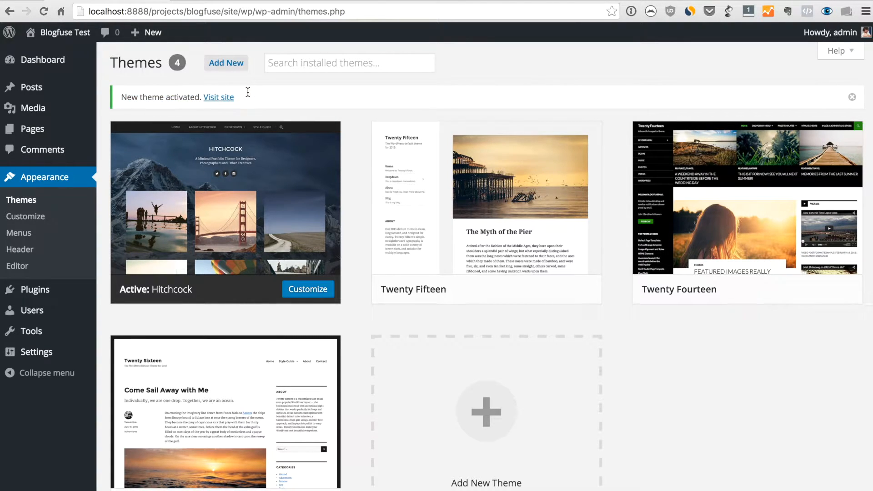
# Open the site in a new tab to view its front page with the Hitchcock theme, and return to the themes page
pyautogui.rightClick(218, 99)
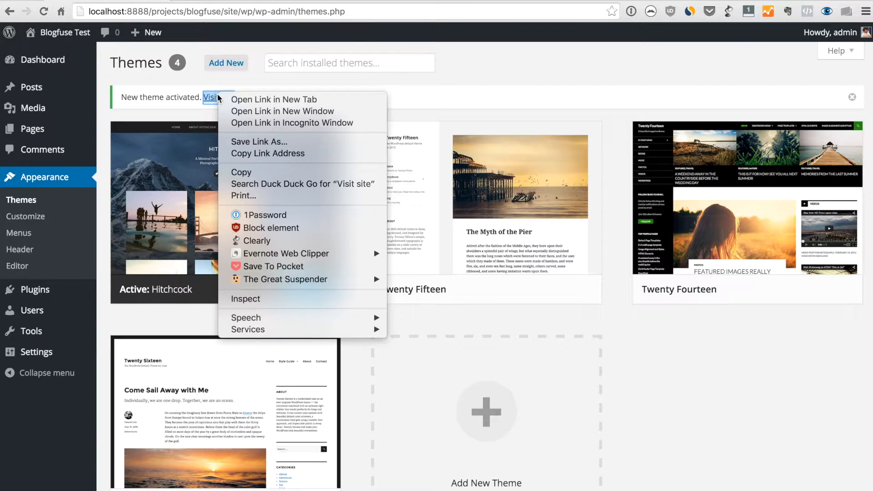
pyautogui.press('Escape')
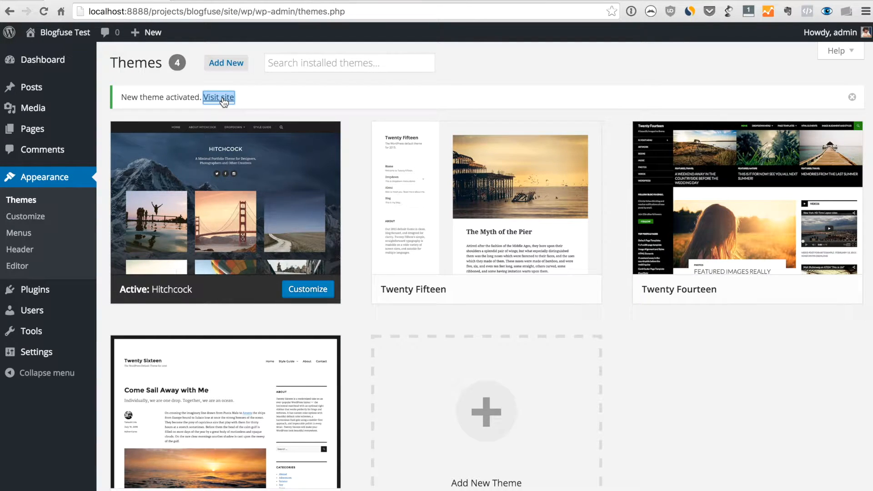
pyautogui.rightClick(223, 99)
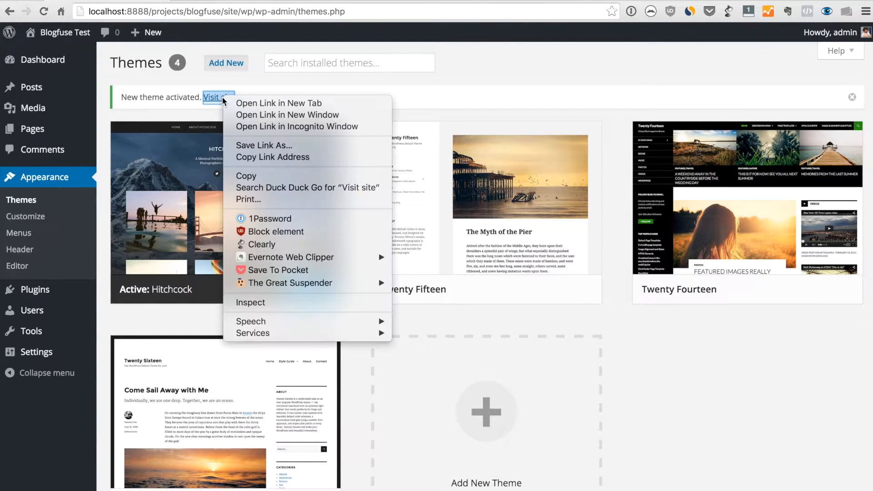
pyautogui.click(249, 103)
pyautogui.hotkey('ctrl', 'Tab')
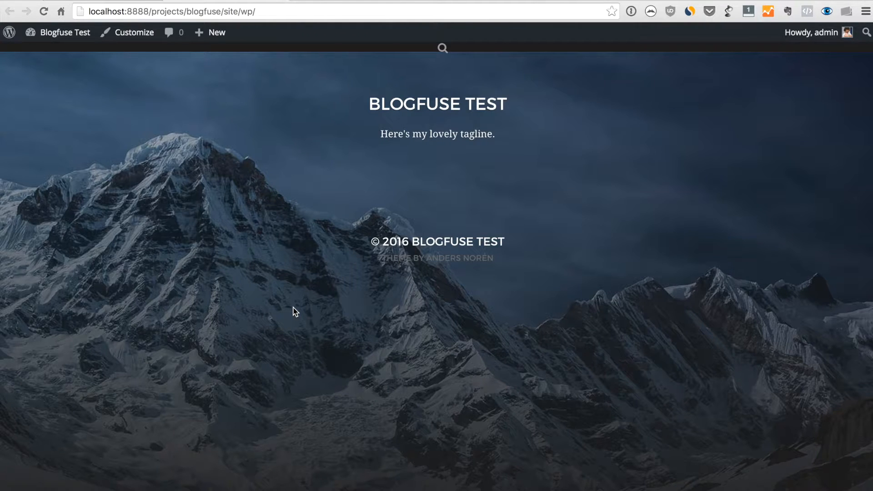
pyautogui.hotkey('ctrl', 'shift', 'Tab')
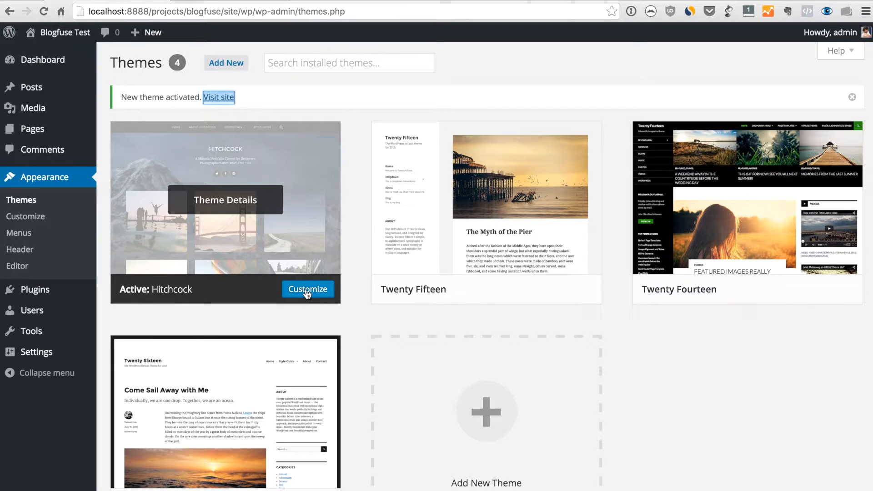
# Open the customizer for the Hitchcock theme and review its Site Identity and Colors settings
pyautogui.click(307, 291)
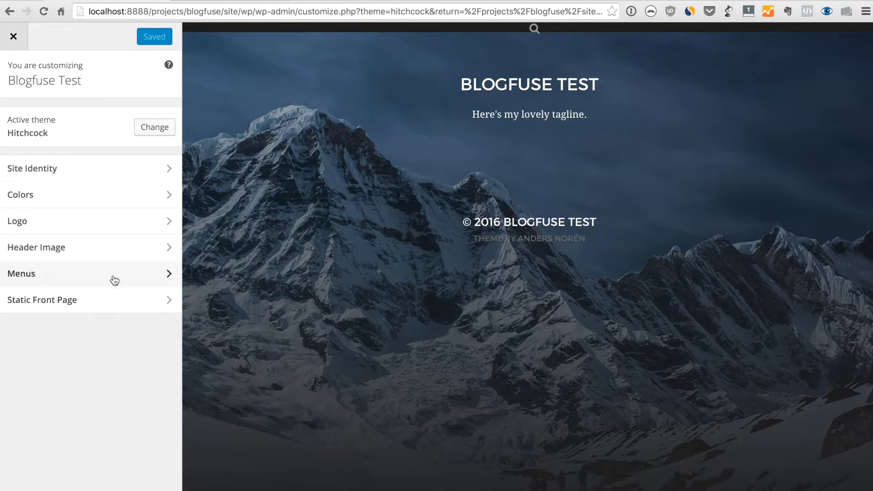
pyautogui.click(108, 172)
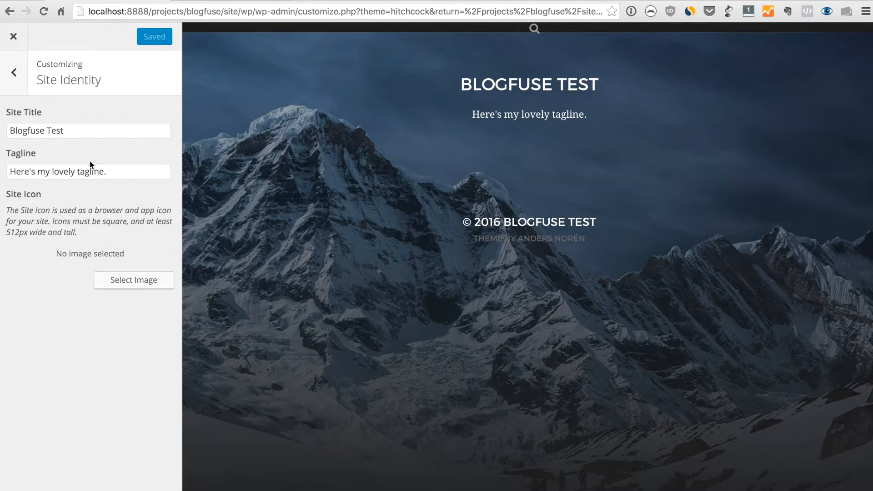
pyautogui.click(21, 75)
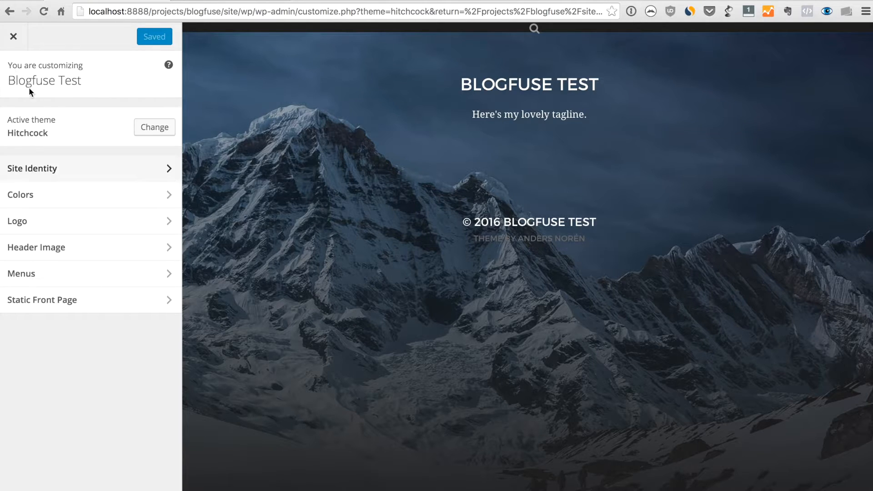
pyautogui.click(61, 199)
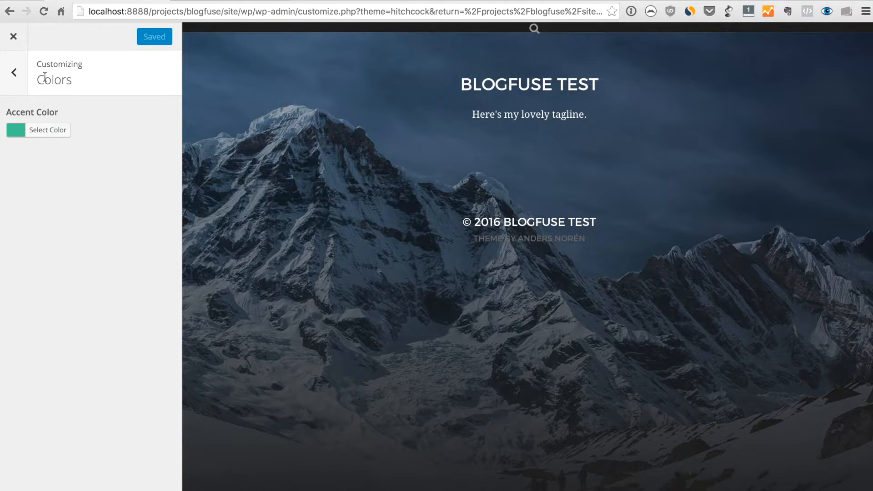
pyautogui.click(14, 73)
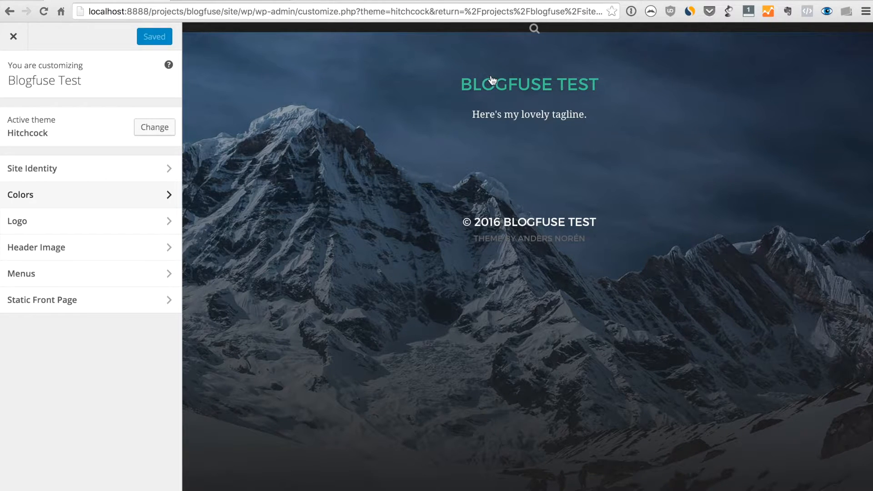
# Review the Logo settings and their image chooser without selecting an image, and return to the list of customizer sections
pyautogui.click(121, 224)
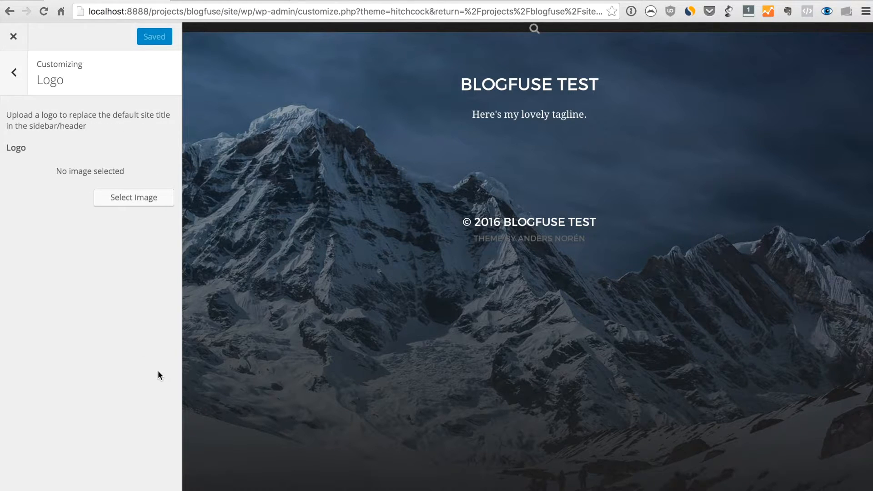
pyautogui.click(126, 200)
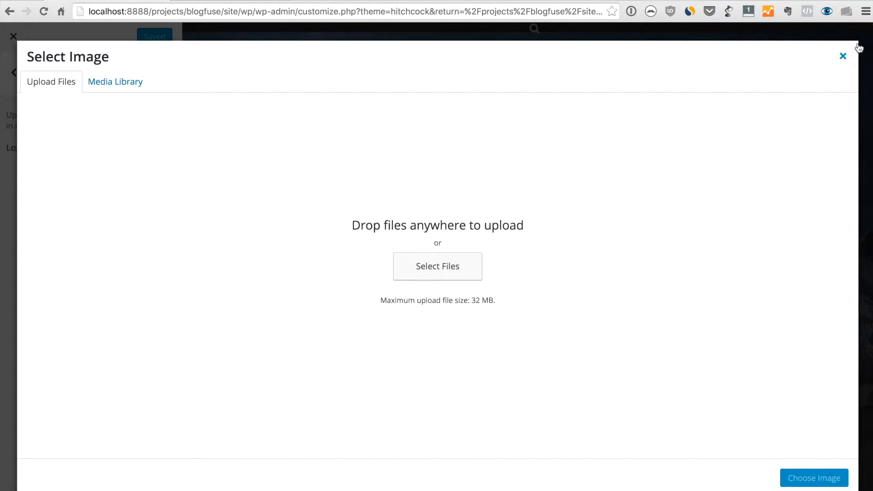
pyautogui.click(844, 56)
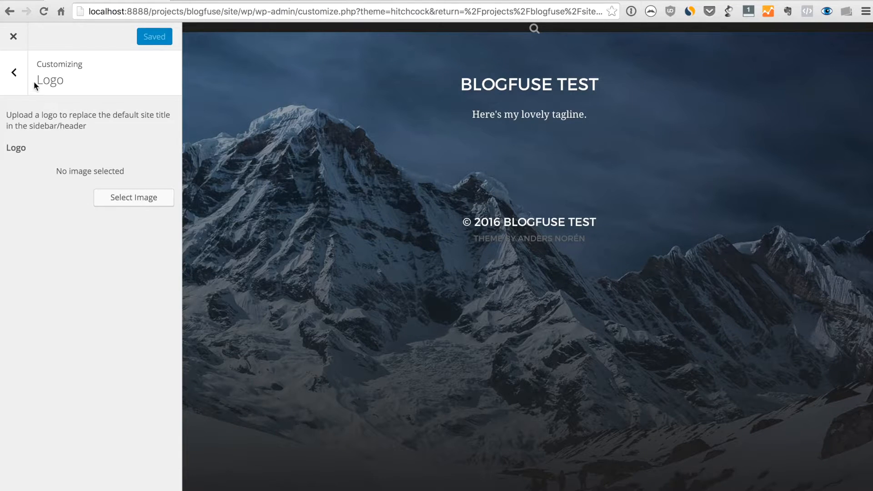
pyautogui.click(13, 75)
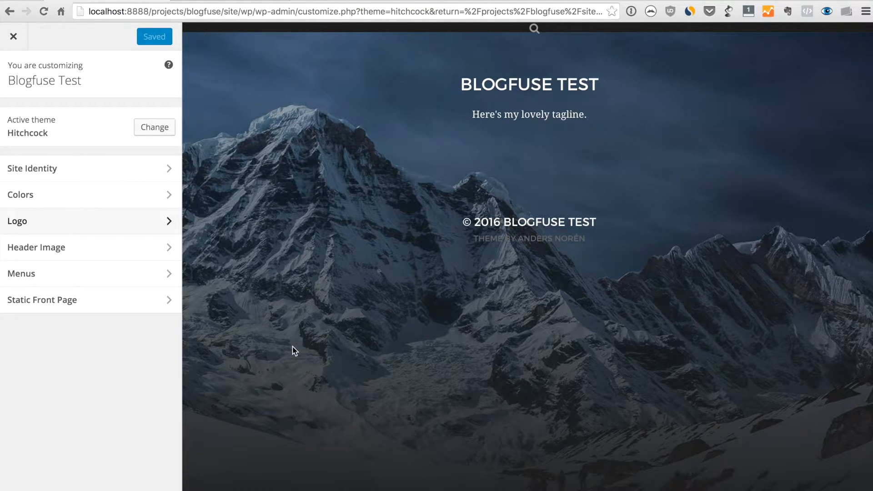
# Set the 1440 × 900 ocean water picture from the media library as the header image, cropping it to its full frame
pyautogui.click(121, 250)
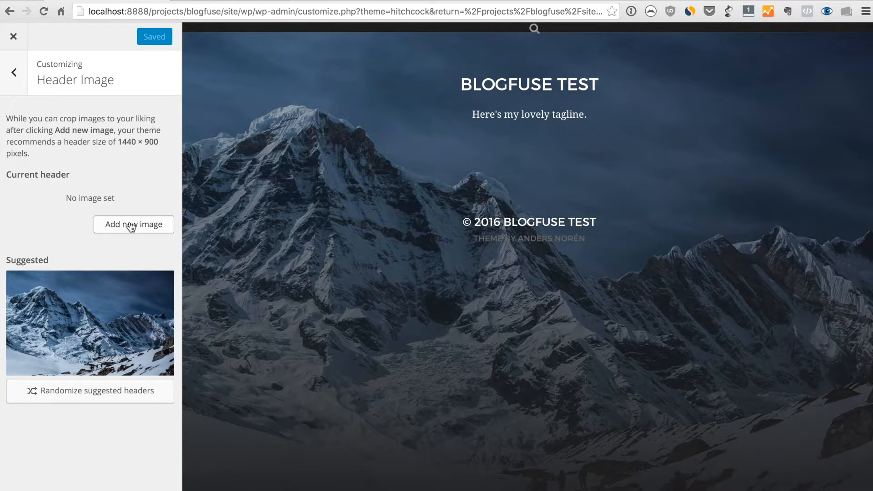
pyautogui.click(130, 225)
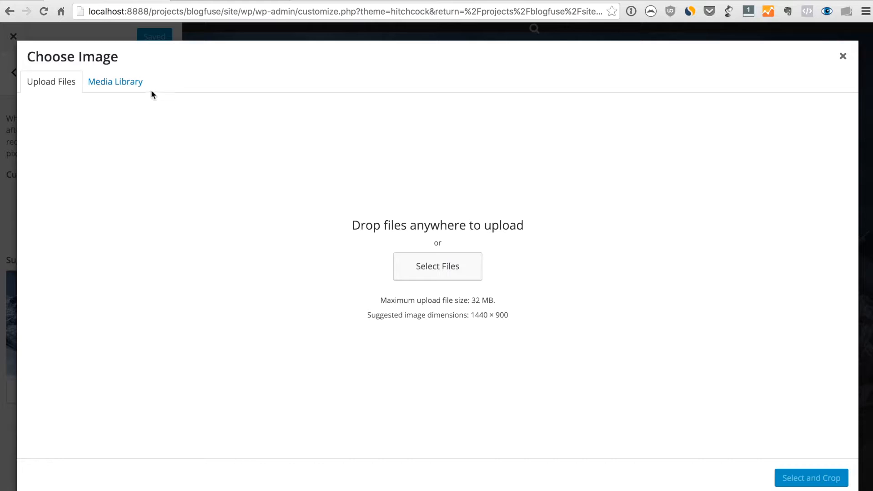
pyautogui.click(125, 92)
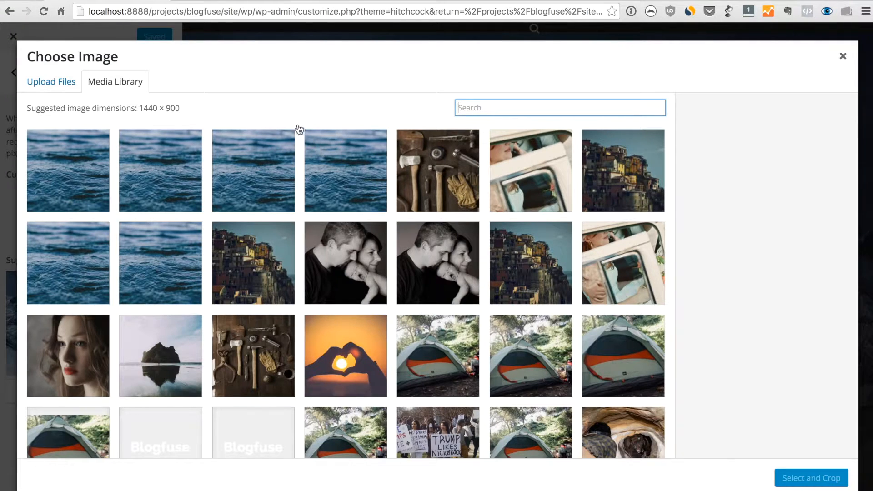
pyautogui.click(338, 178)
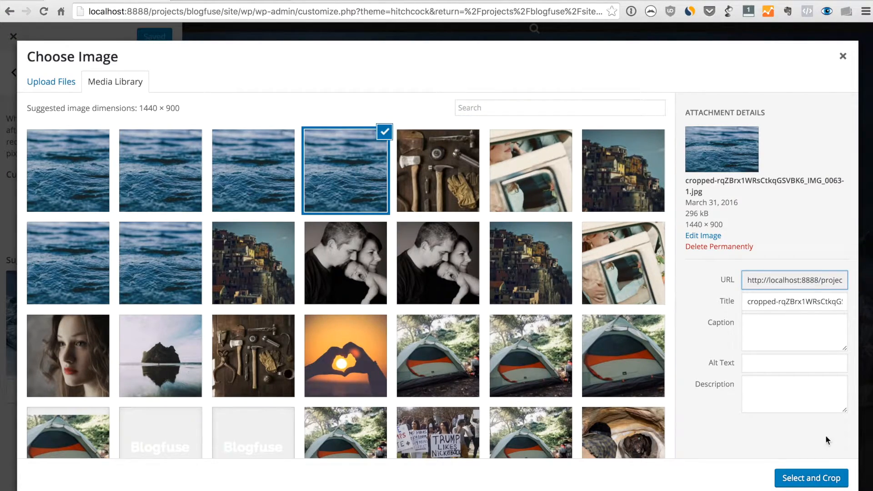
pyautogui.click(808, 484)
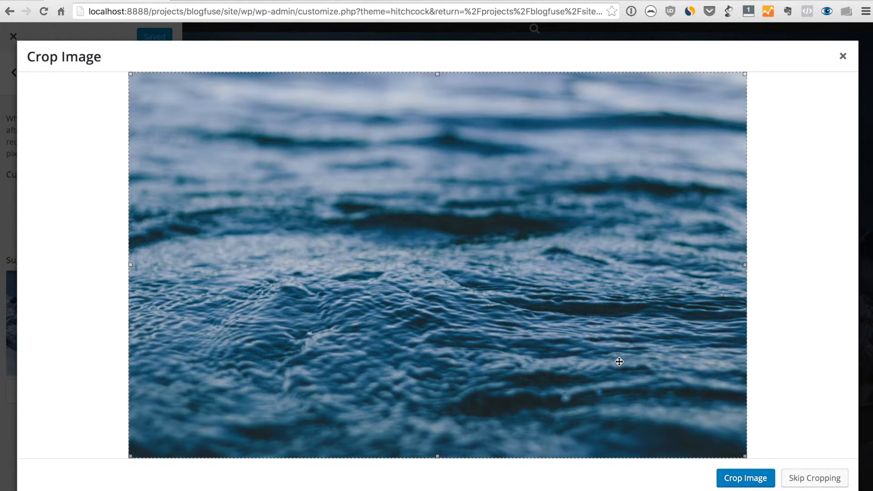
pyautogui.click(746, 479)
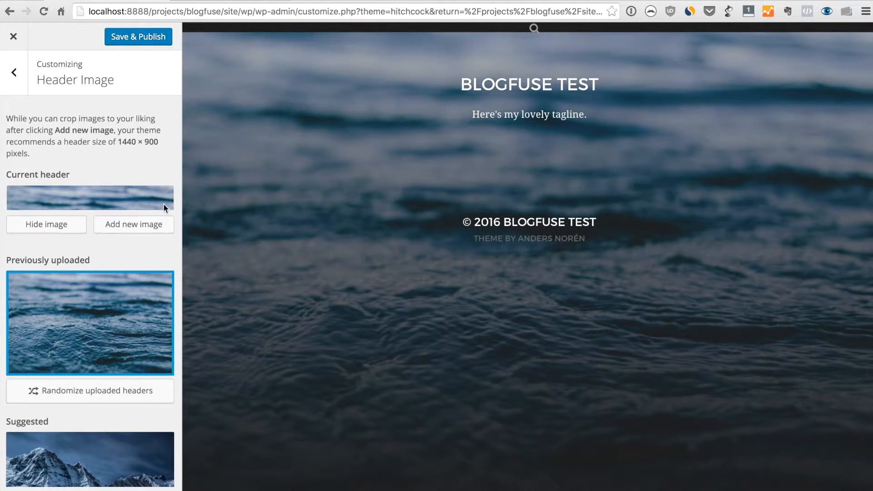
# Save and publish the new header image and close the customizer
pyautogui.scroll(-2, 135, 351)
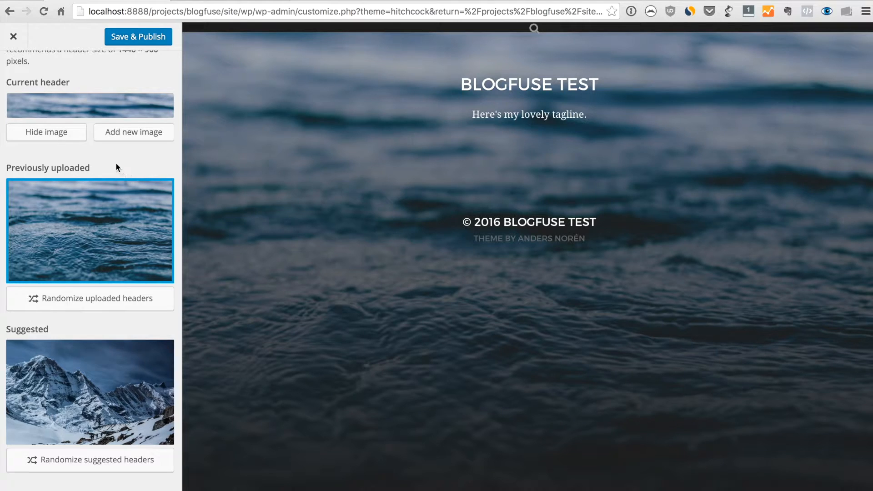
pyautogui.scroll(3, 115, 162)
pyautogui.click(123, 39)
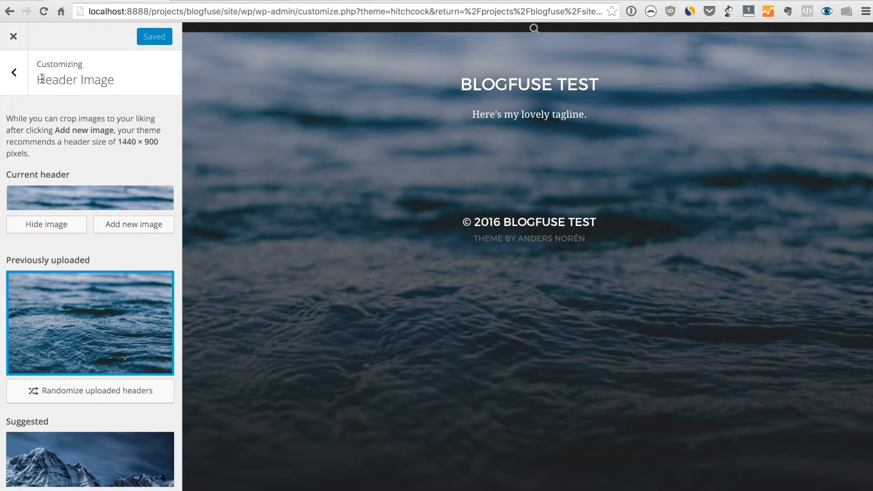
pyautogui.click(15, 73)
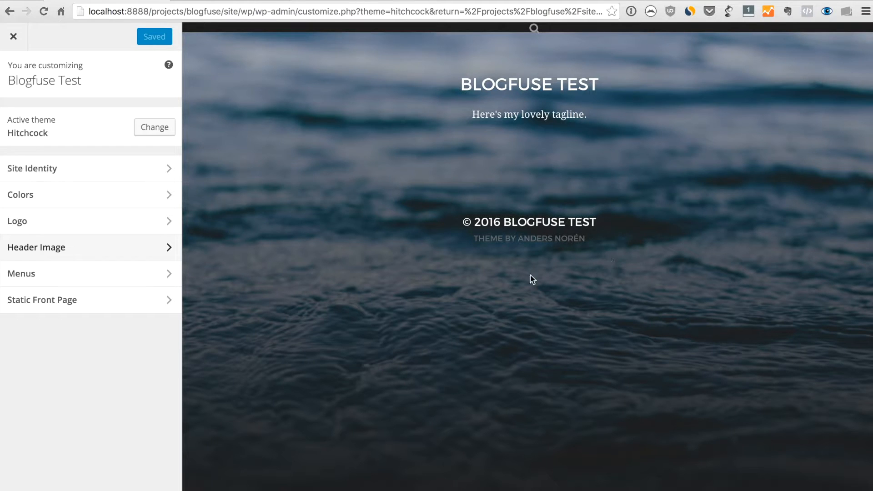
pyautogui.click(13, 36)
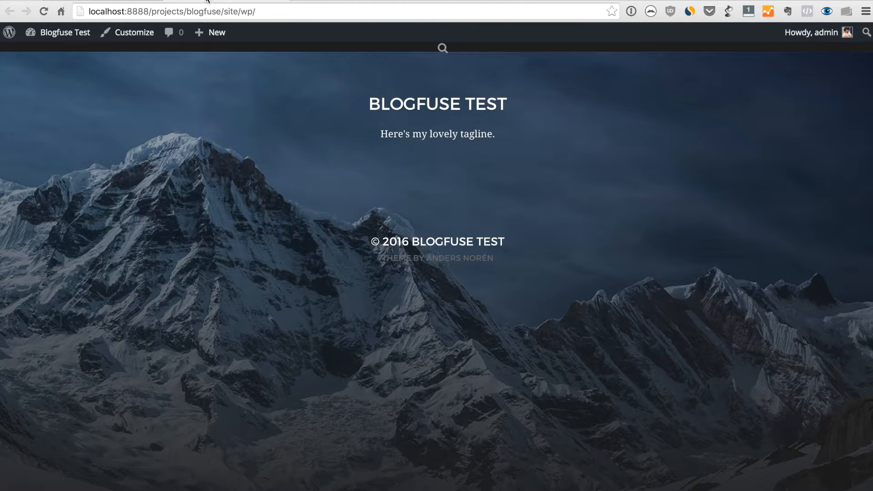
# Reload the site's front page to check the new header image, and return to the themes page
pyautogui.press('super+r')
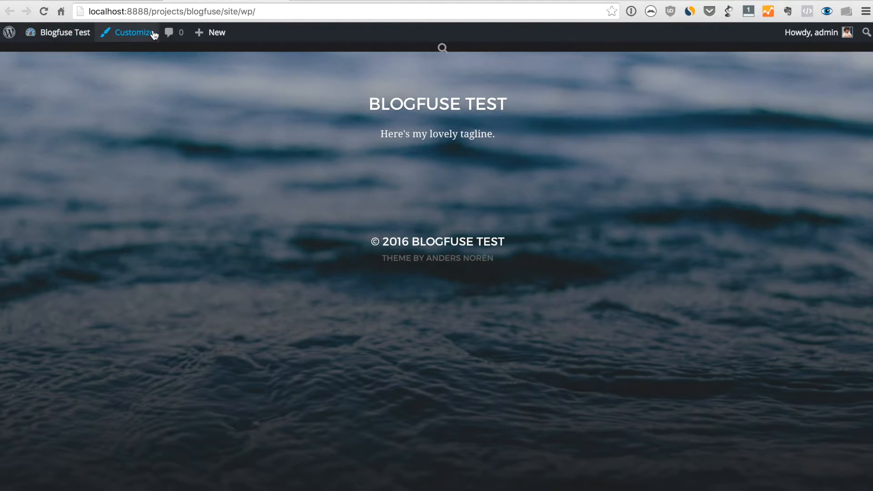
pyautogui.moveTo(216, 37)
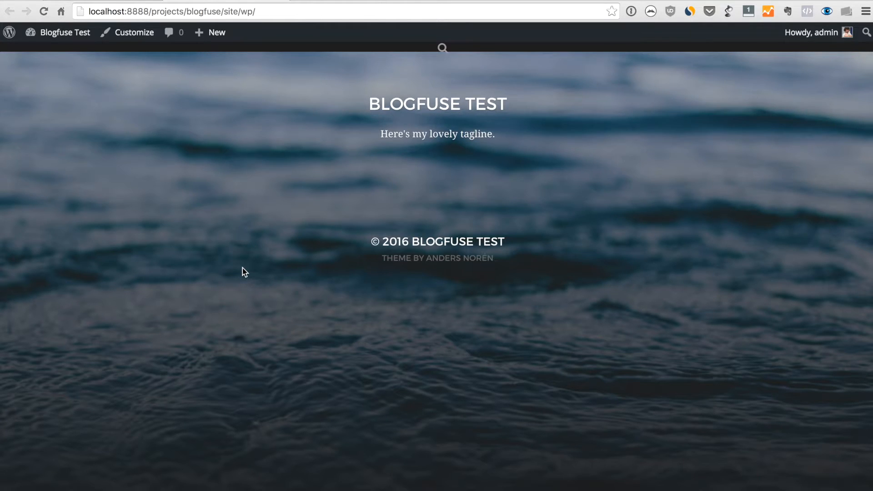
pyautogui.hotkey('ctrl', 'shift', 'Tab')
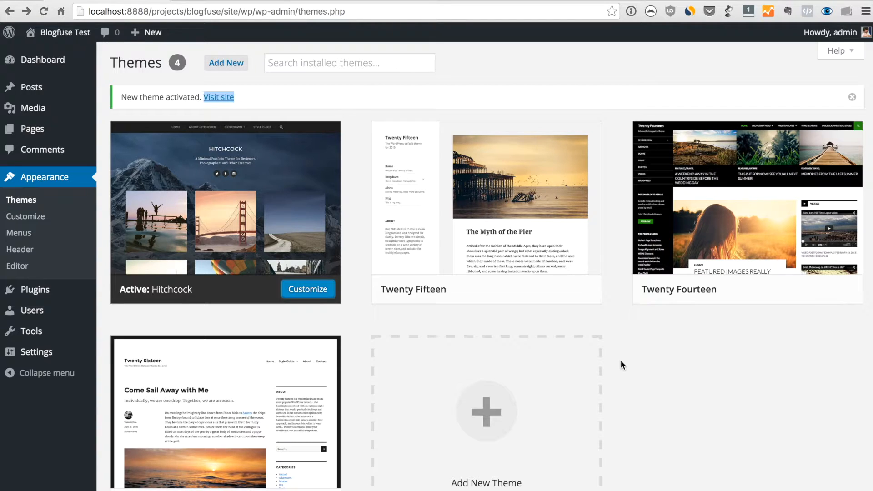
# Install the Jetpack by WordPress.com plugin from the featured plugins and activate it
pyautogui.click(62, 297)
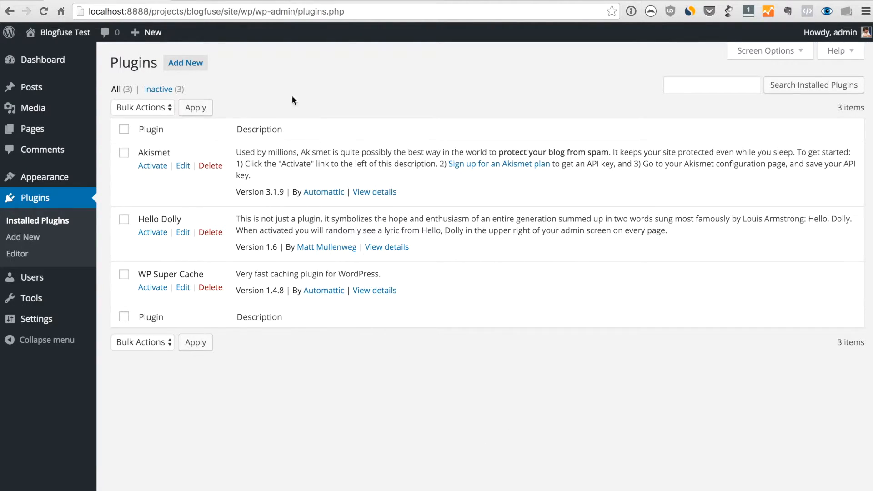
pyautogui.click(197, 64)
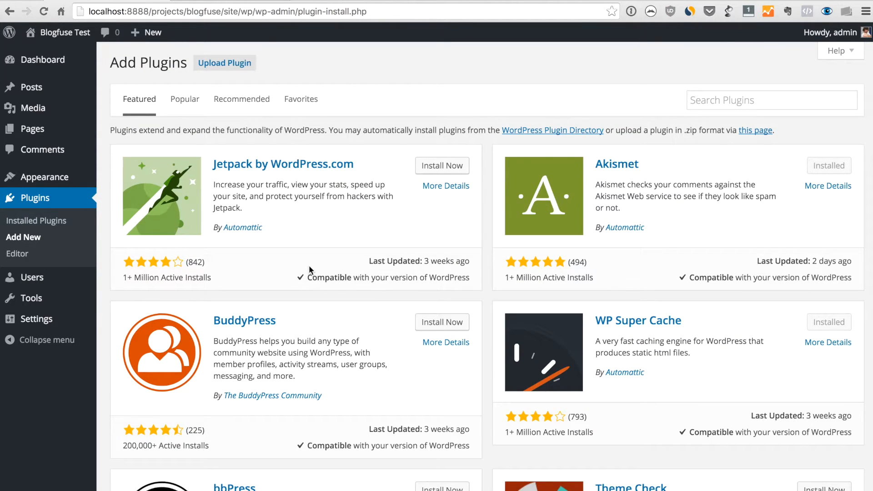
pyautogui.scroll(-7, 689, 225)
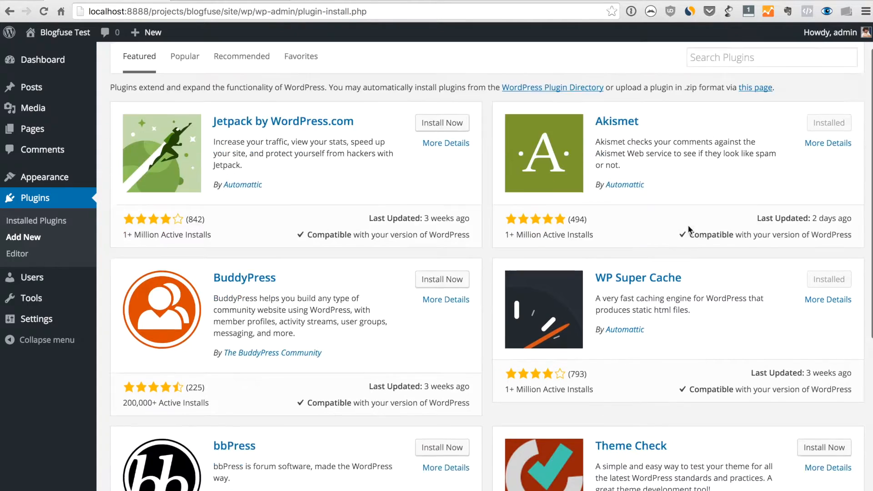
pyautogui.scroll(7, 689, 225)
pyautogui.click(736, 107)
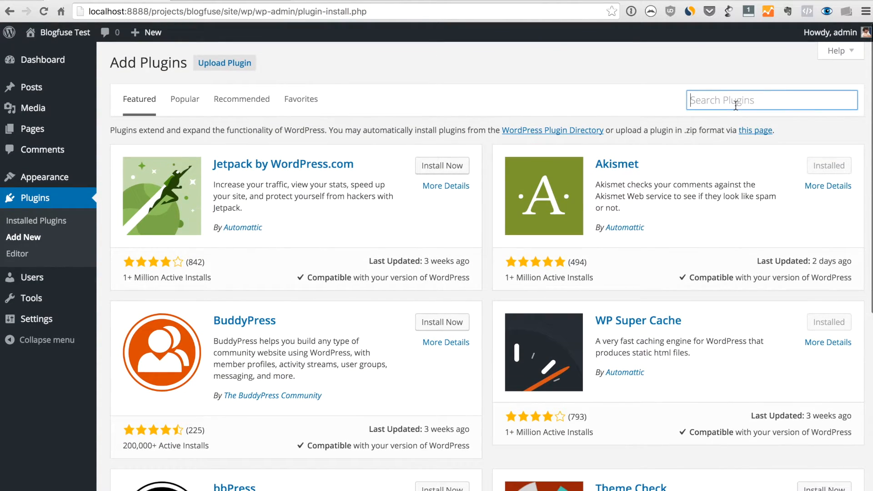
pyautogui.click(626, 71)
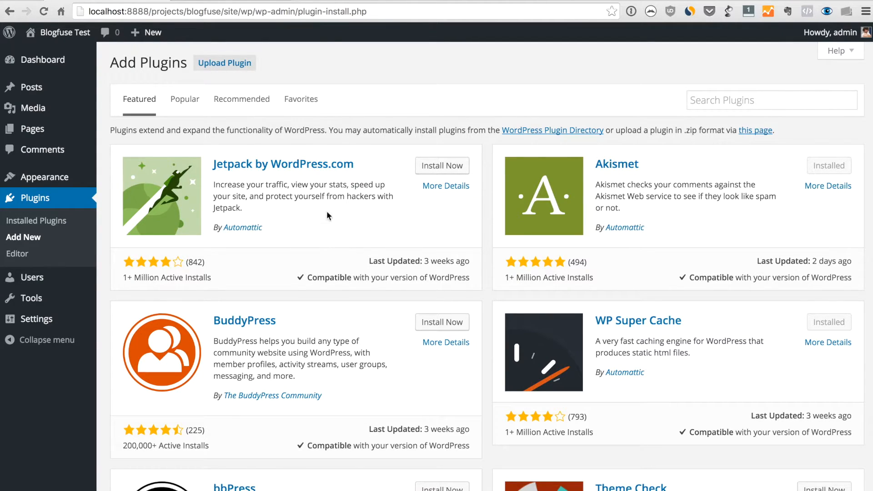
pyautogui.click(712, 109)
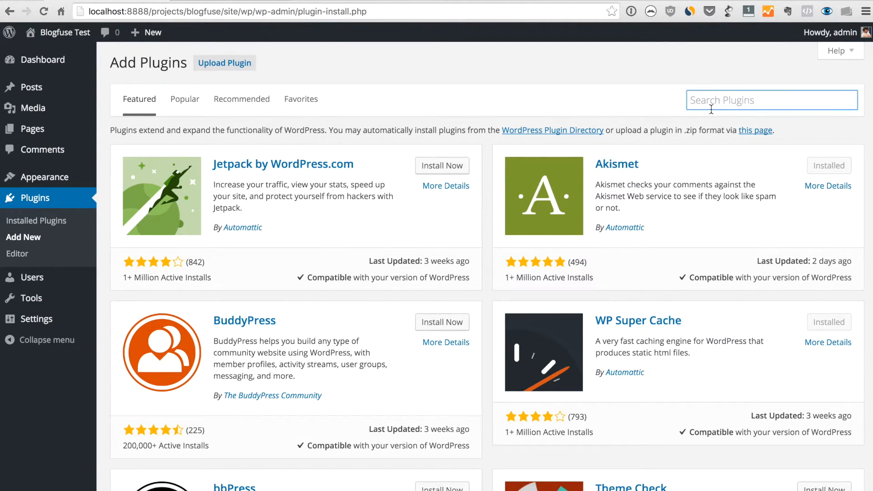
pyautogui.click(445, 106)
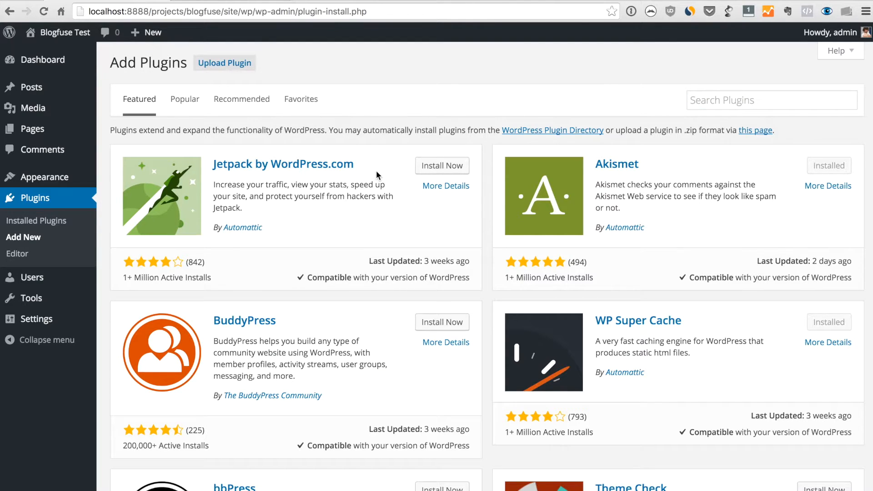
pyautogui.click(438, 168)
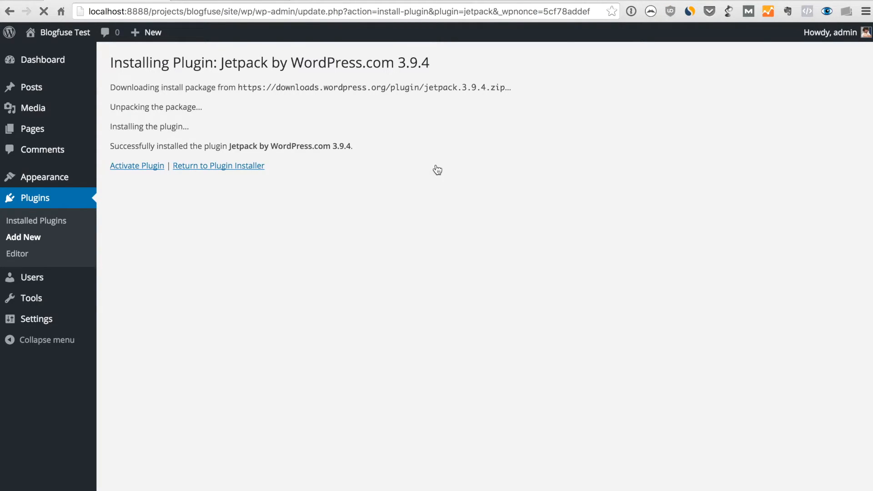
pyautogui.click(139, 166)
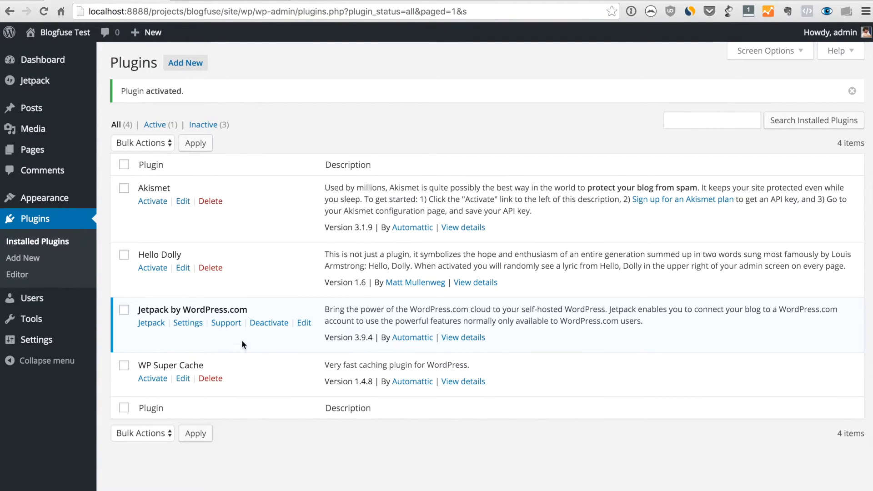
# Open the Jetpack settings, look through the module list, and activate the Carousel module
pyautogui.click(188, 323)
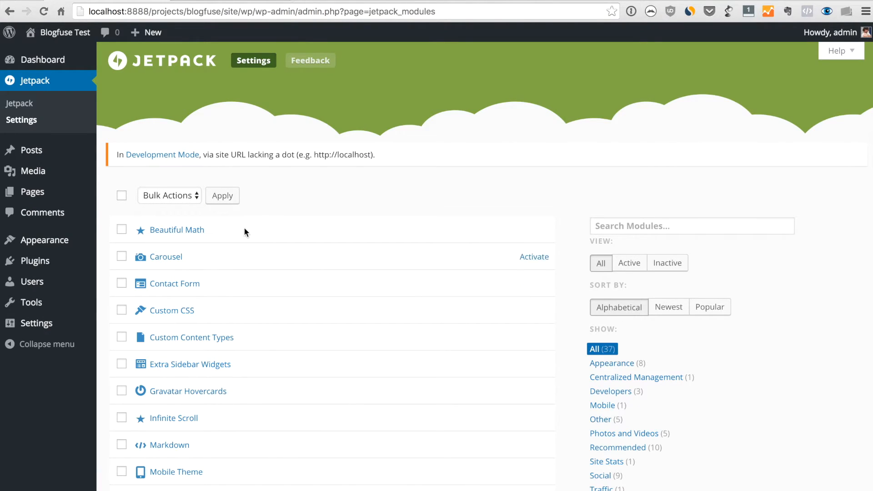
pyautogui.scroll(-10, 348, 271)
pyautogui.scroll(-3, 347, 271)
pyautogui.scroll(15, 348, 271)
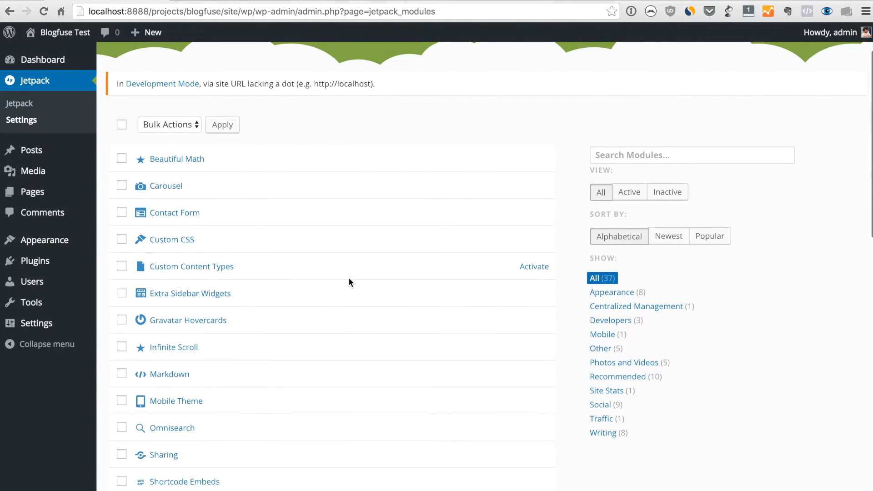
pyautogui.scroll(2, 349, 282)
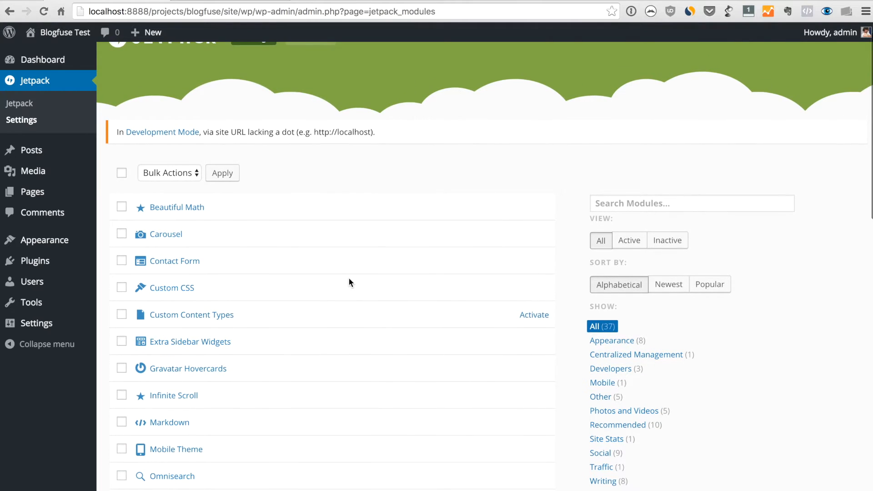
pyautogui.scroll(1, 349, 279)
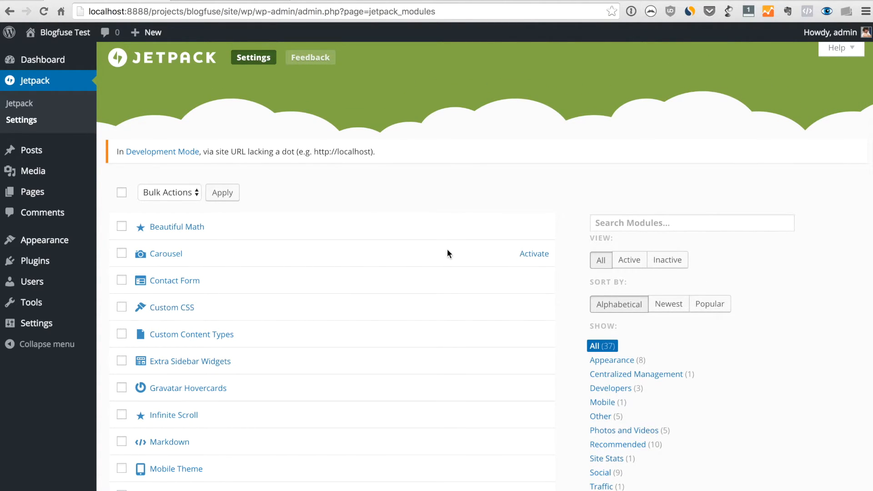
pyautogui.click(530, 256)
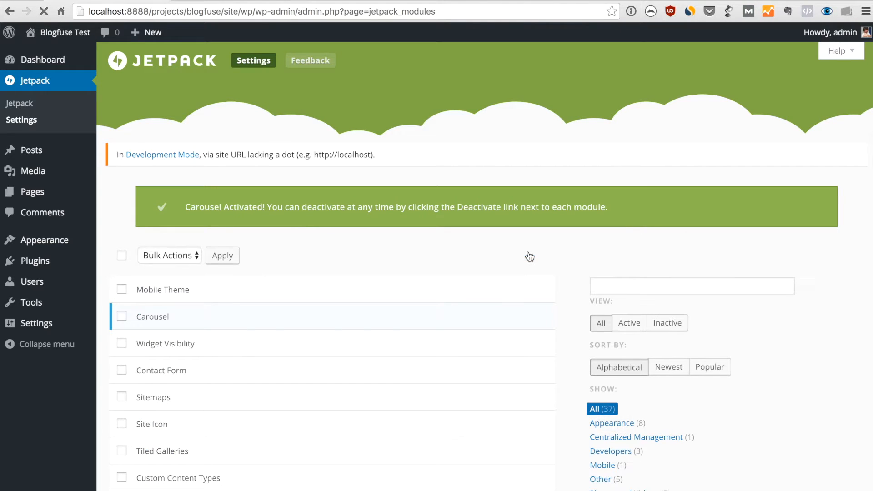
# Activate the Tiled Galleries module in the Jetpack module list
pyautogui.scroll(-5, 359, 359)
pyautogui.scroll(-4, 358, 359)
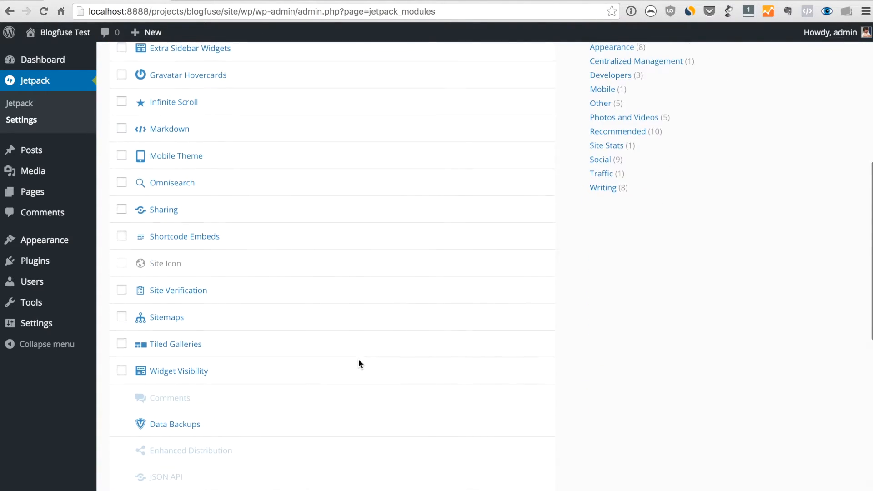
pyautogui.scroll(-1, 289, 335)
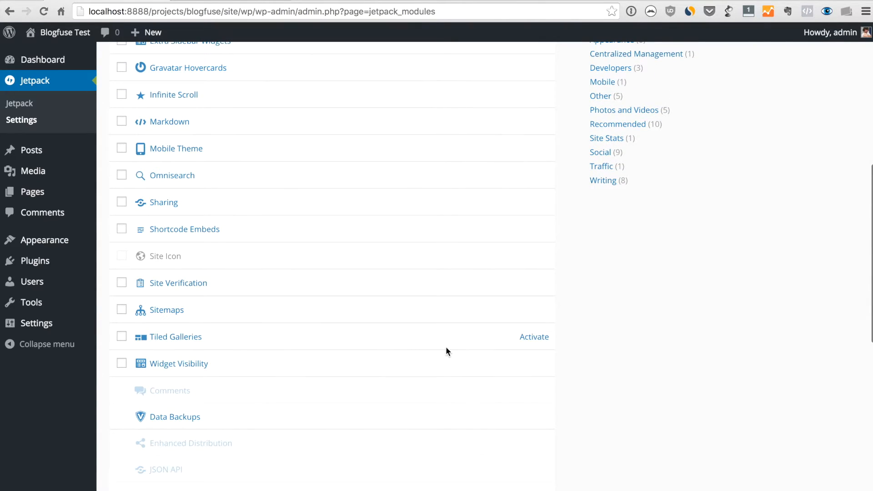
pyautogui.click(535, 339)
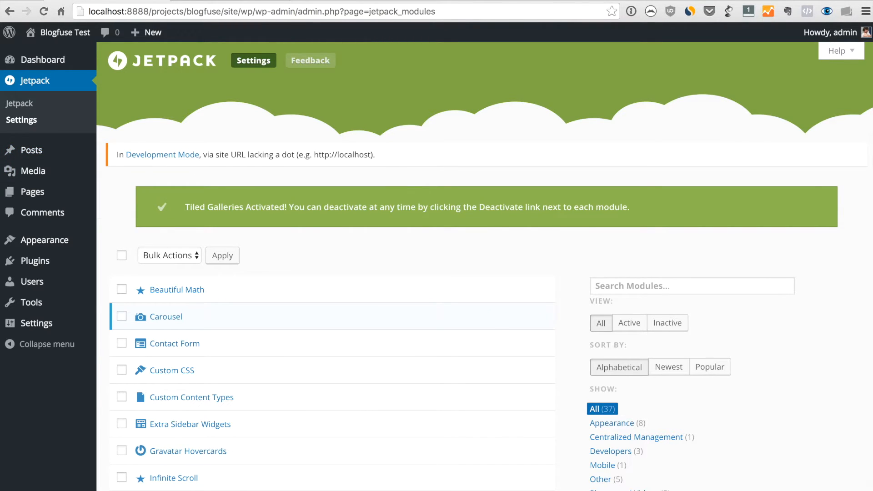
# Start a new post and title it "My first gallery"
pyautogui.click(245, 1)
pyautogui.moveTo(46, 150)
pyautogui.moveTo(138, 34)
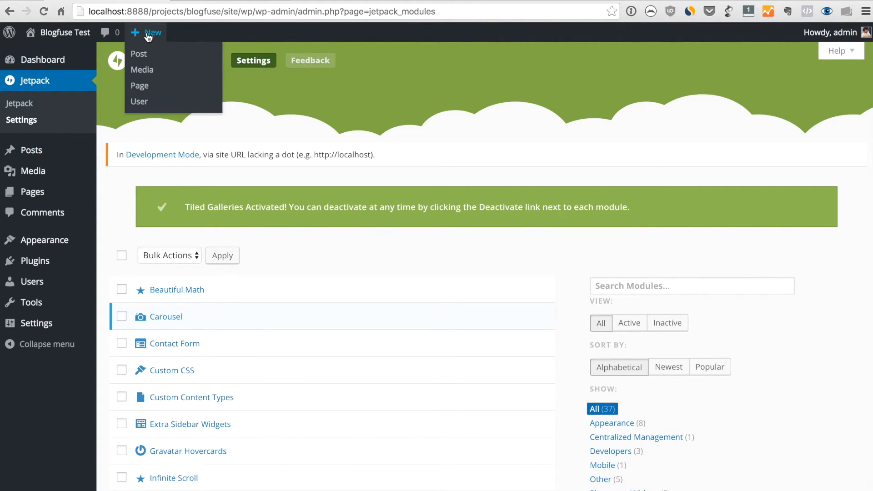
pyautogui.click(145, 55)
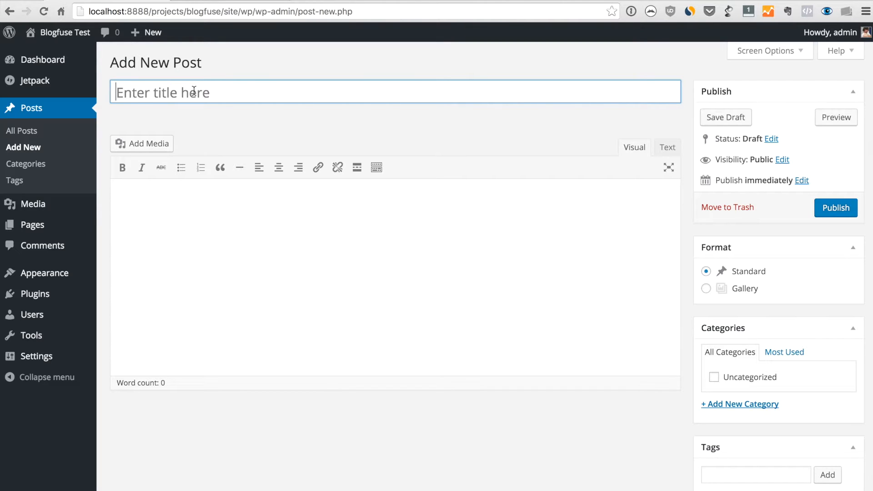
pyautogui.click(194, 91)
pyautogui.write('My first gallery')
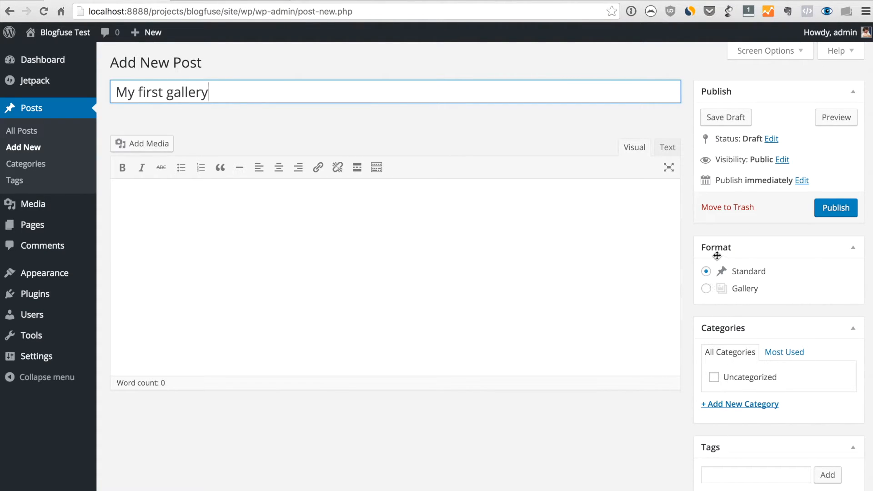
# Set the post format to Gallery and enter "Some sample text for my first gallery." as the body text
pyautogui.click(706, 289)
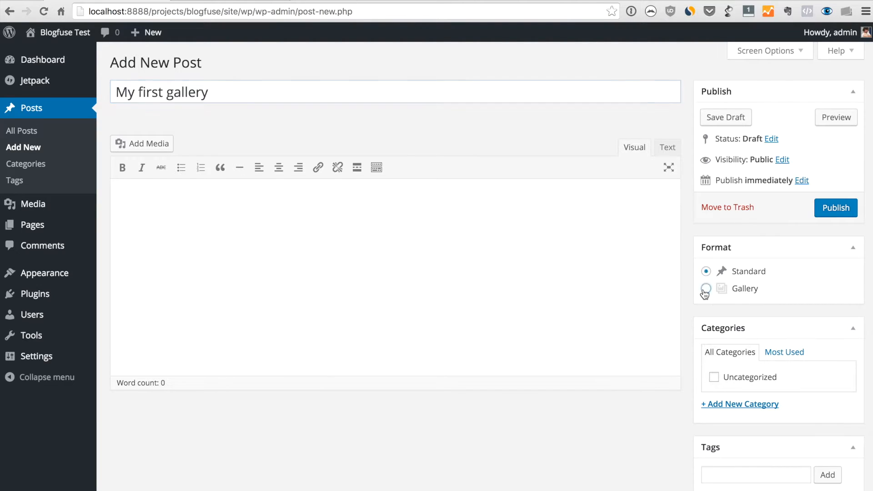
pyautogui.click(299, 218)
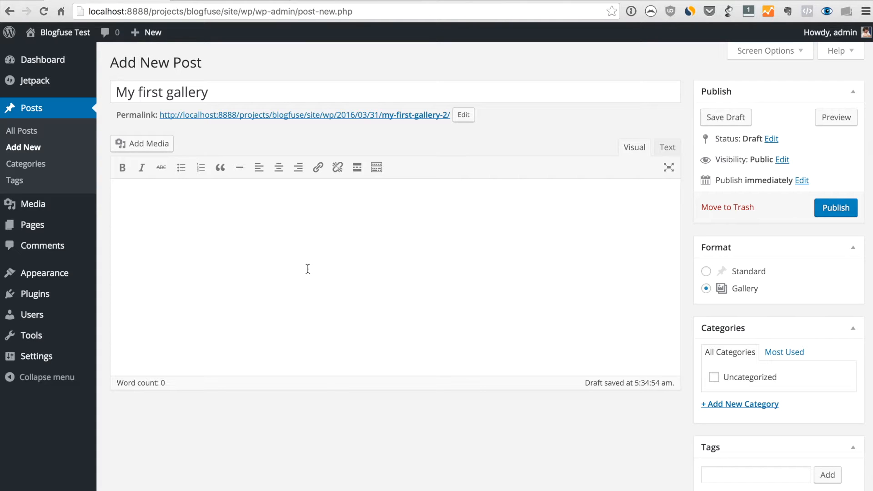
pyautogui.write('Some sample text for my first gallery.')
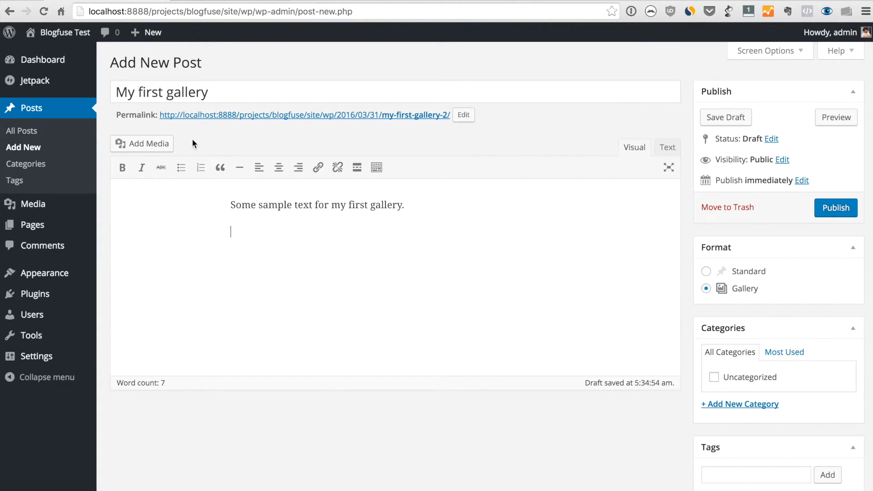
# Open the media library for the post and switch to creating a gallery
pyautogui.click(152, 144)
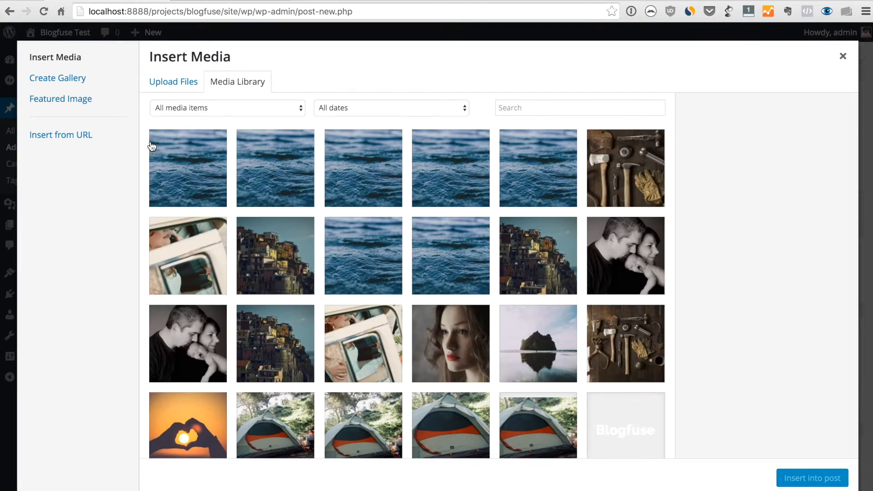
pyautogui.scroll(-5, 432, 216)
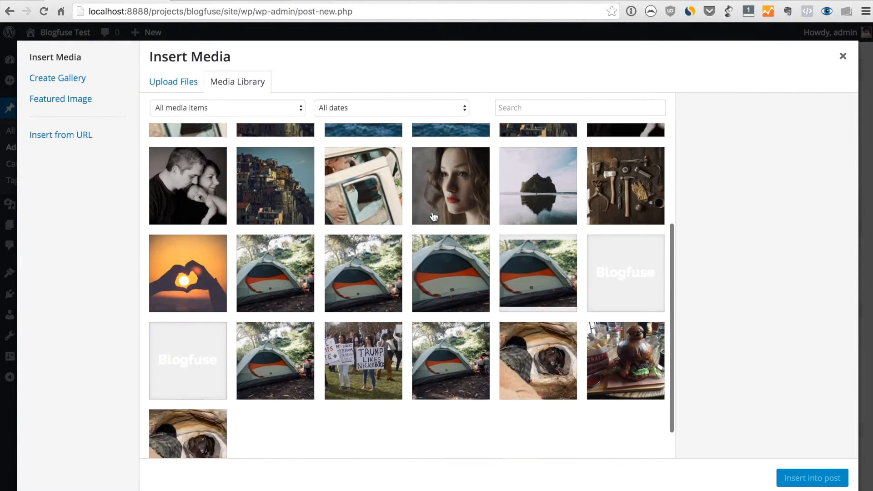
pyautogui.scroll(5, 433, 216)
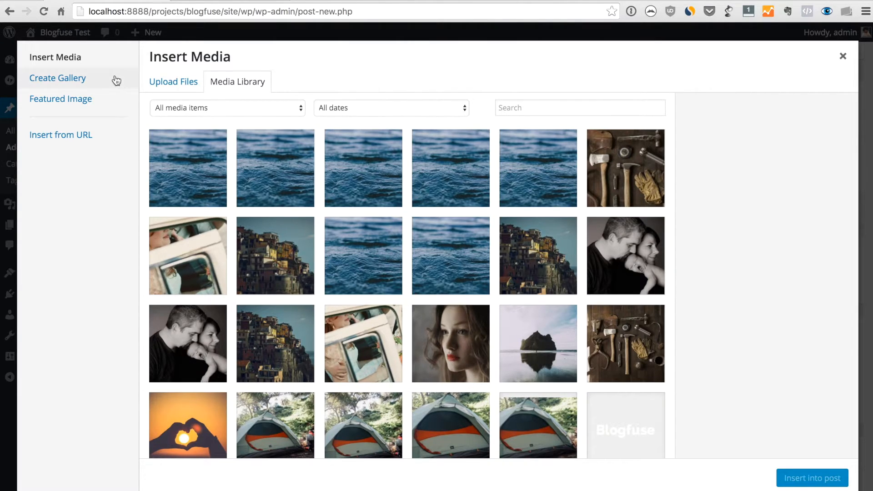
pyautogui.click(81, 86)
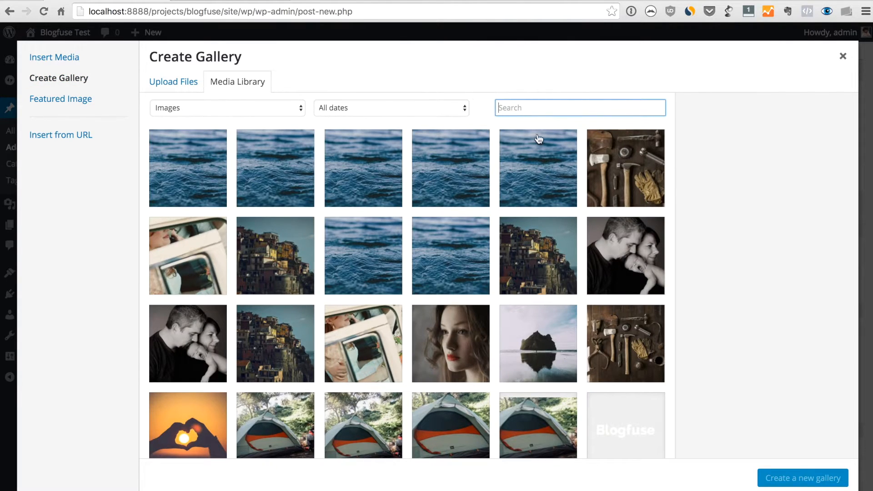
# Select the cropped tools and hillside town images for the gallery, and use photo1.jpg in place of the cropped family portrait
pyautogui.click(635, 174)
pyautogui.click(601, 265)
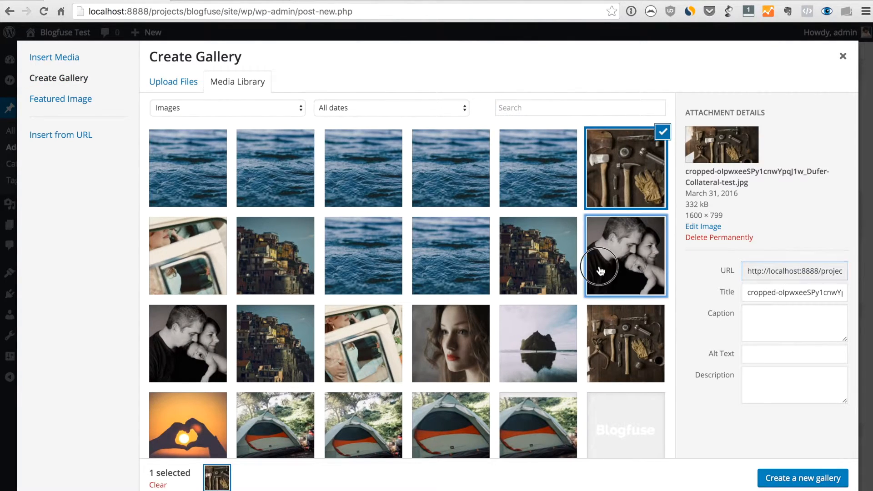
pyautogui.click(529, 268)
pyautogui.click(627, 249)
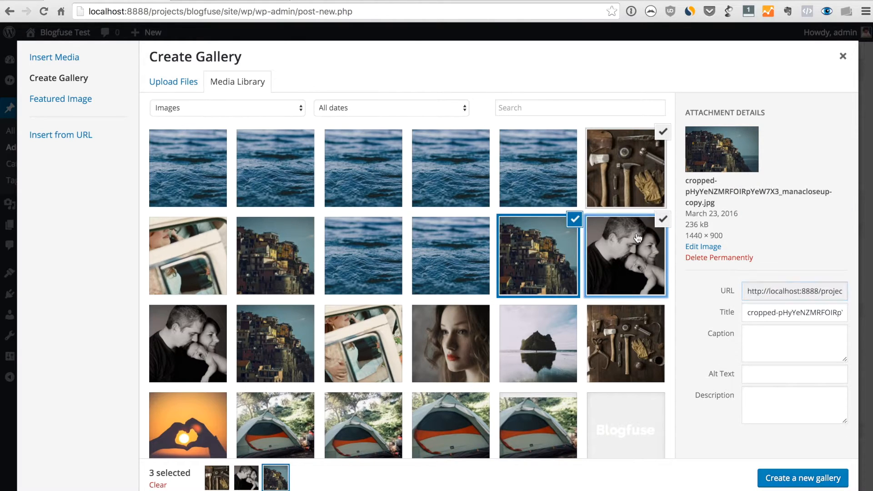
pyautogui.click(663, 219)
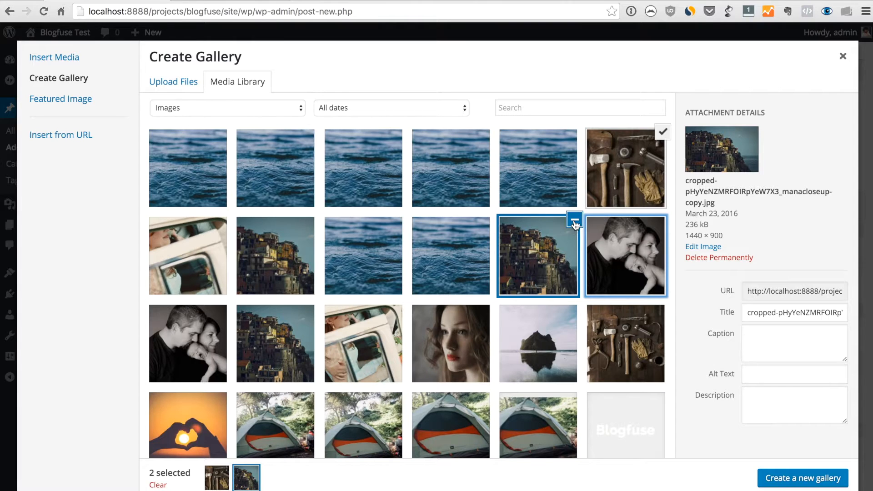
pyautogui.click(211, 335)
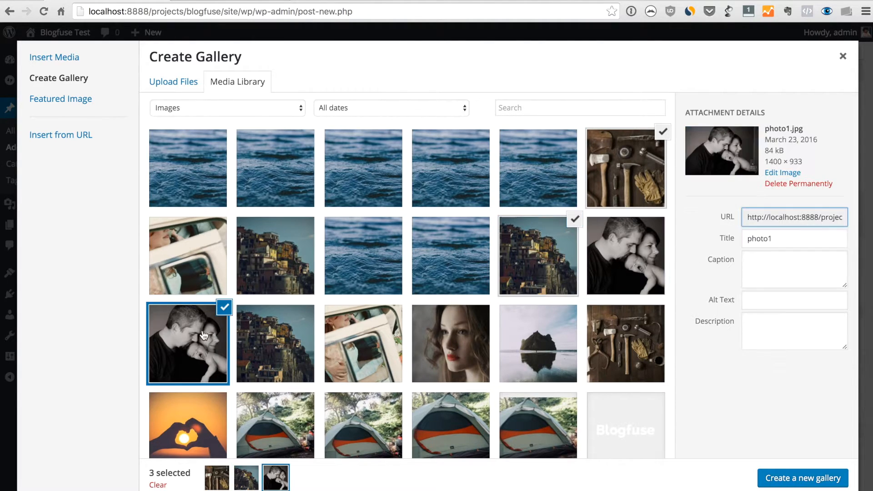
# Add the car window, woman's portrait, sea rock and heart silhouette photos, and swap the cropped tools image for the original tools photo
pyautogui.click(366, 355)
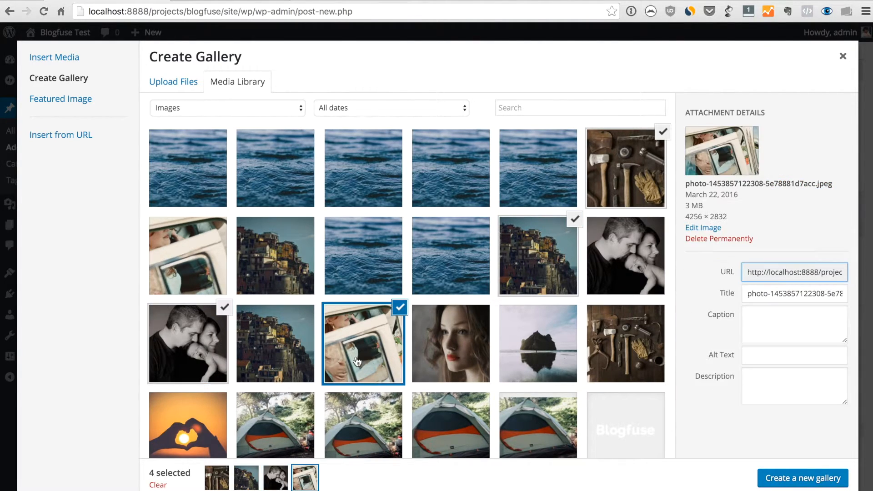
pyautogui.click(453, 364)
pyautogui.click(546, 350)
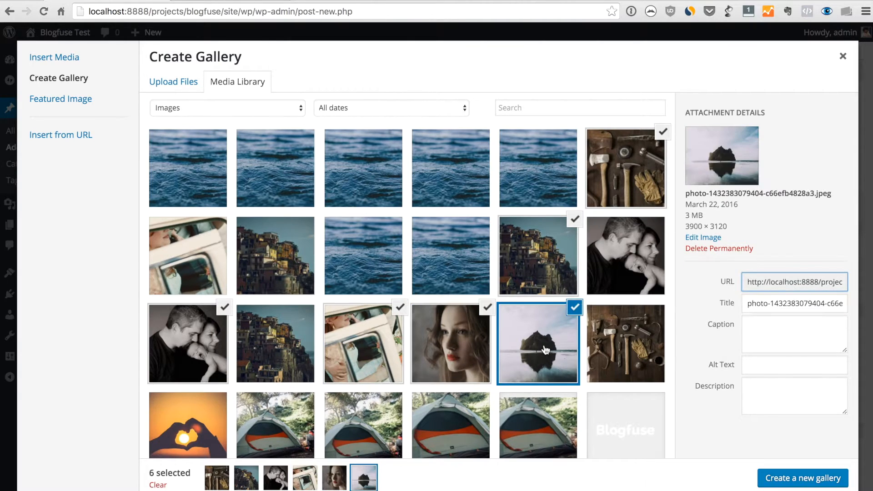
pyautogui.click(665, 133)
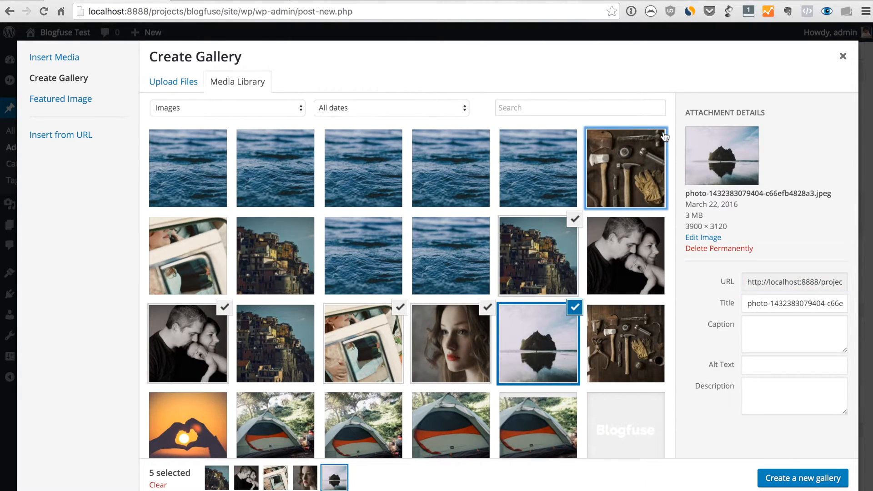
pyautogui.click(621, 349)
pyautogui.click(162, 417)
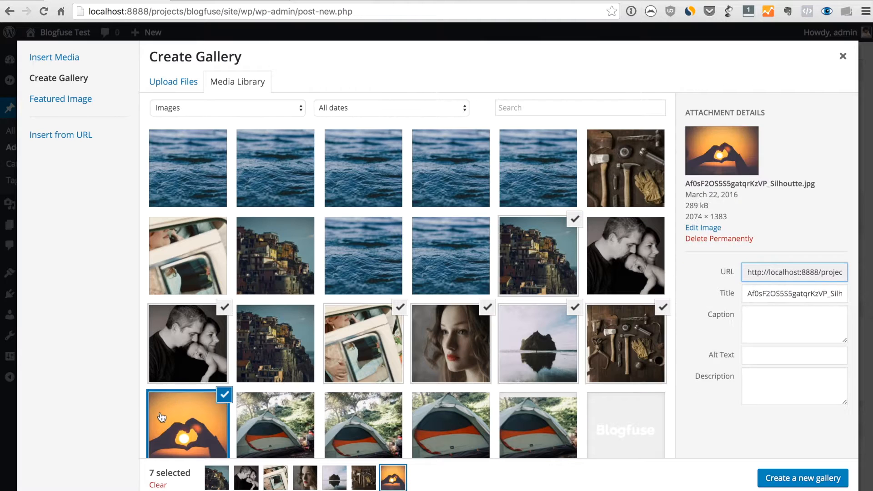
# Create the gallery from the selected images, keep its type as Tiled Mosaic, and insert it into the post
pyautogui.click(808, 483)
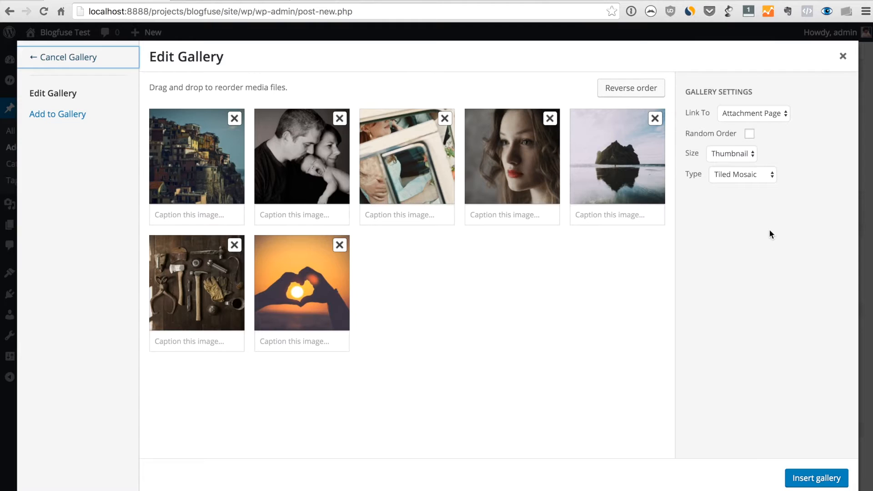
pyautogui.click(759, 174)
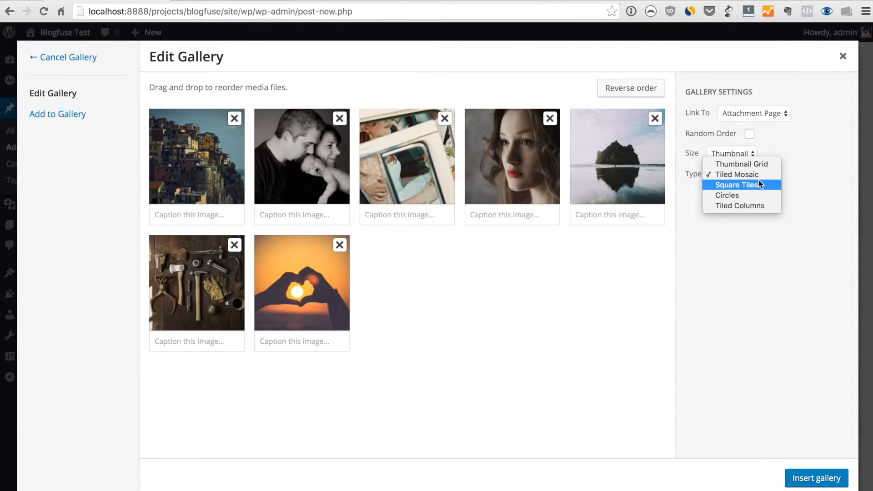
pyautogui.click(759, 177)
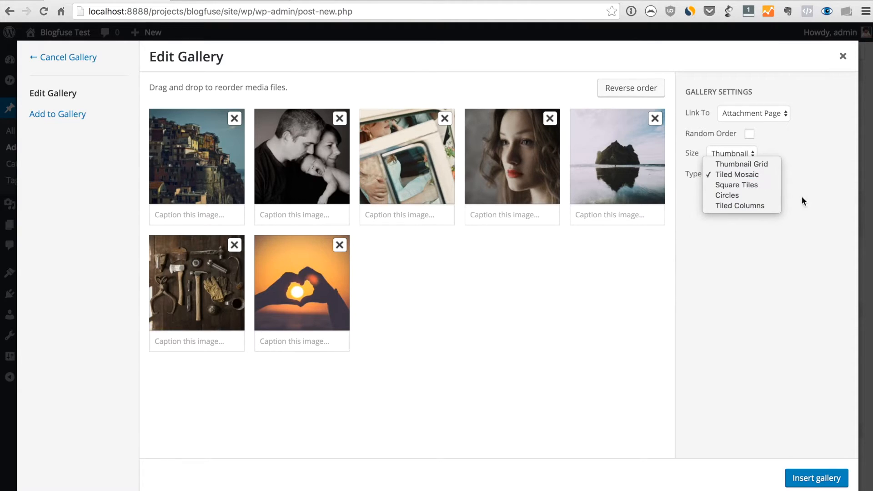
pyautogui.click(814, 479)
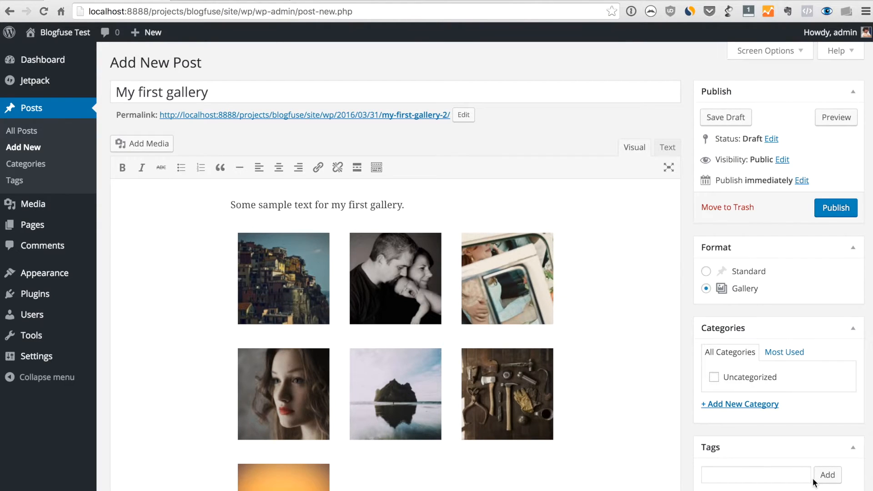
# Review the inserted gallery in the editor and publish the post
pyautogui.scroll(-5, 498, 334)
pyautogui.scroll(4, 498, 334)
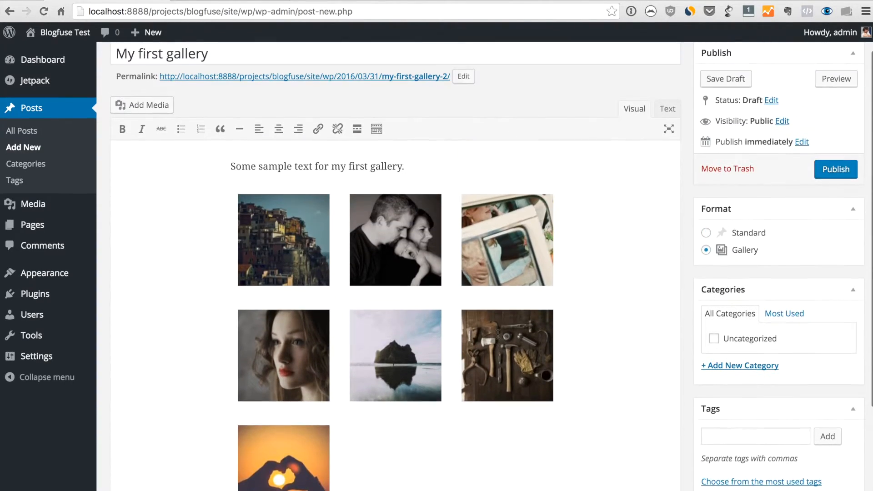
pyautogui.scroll(-3, 498, 334)
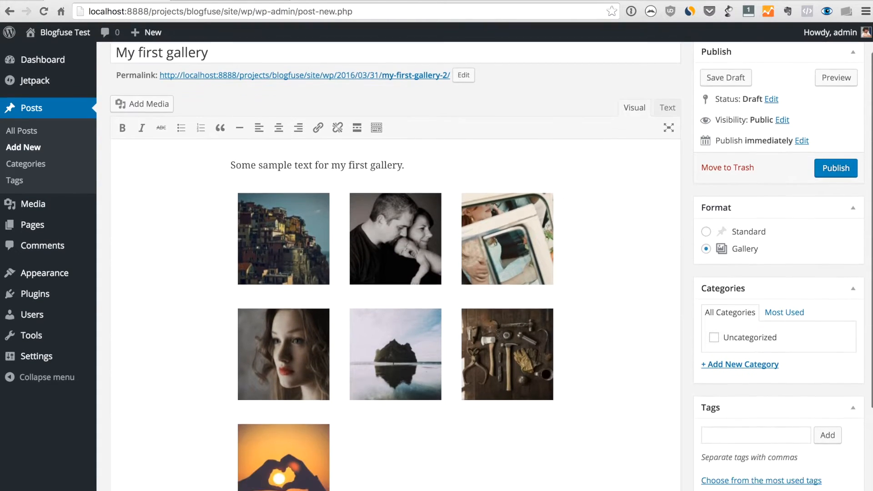
pyautogui.scroll(3, 499, 334)
pyautogui.click(829, 207)
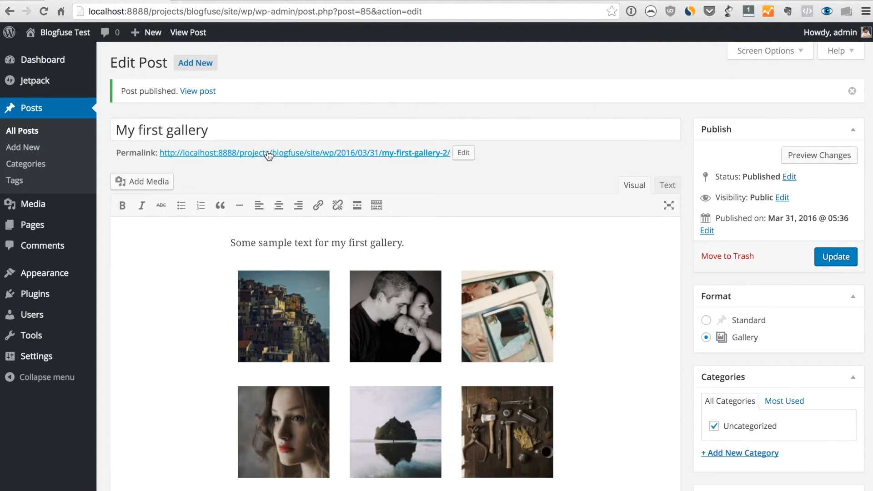
# Open the published post on the site and examine the layout of its tiled mosaic gallery
pyautogui.click(216, 155)
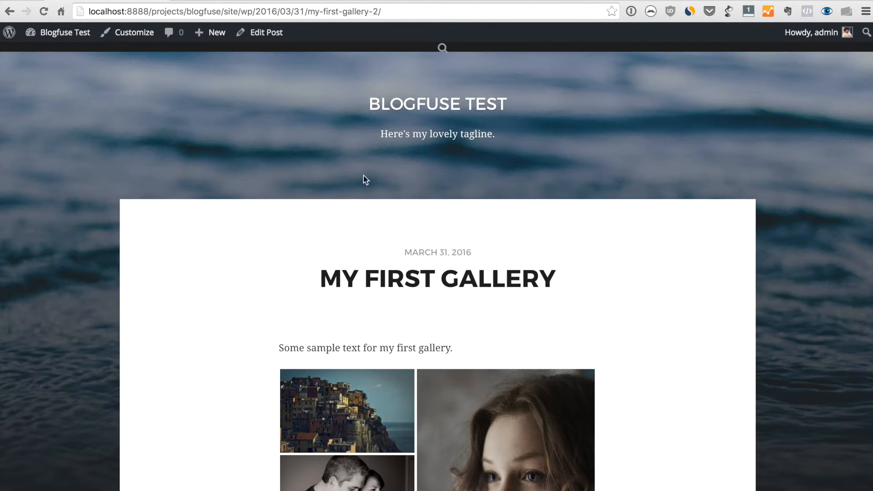
pyautogui.scroll(-3, 408, 195)
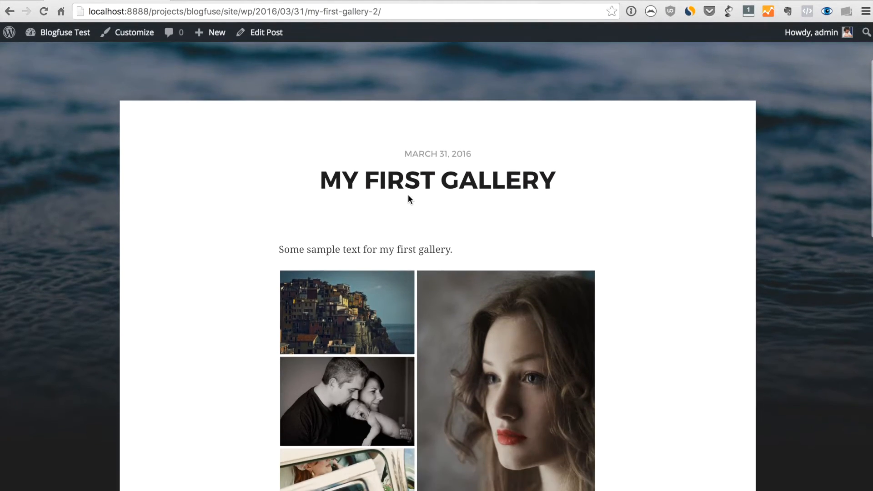
pyautogui.scroll(-1, 595, 292)
pyautogui.scroll(-5, 597, 293)
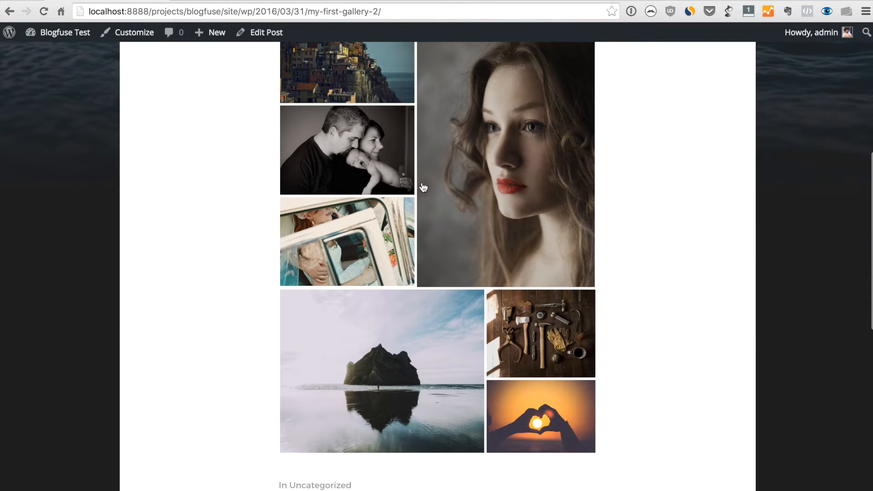
pyautogui.scroll(8, 414, 322)
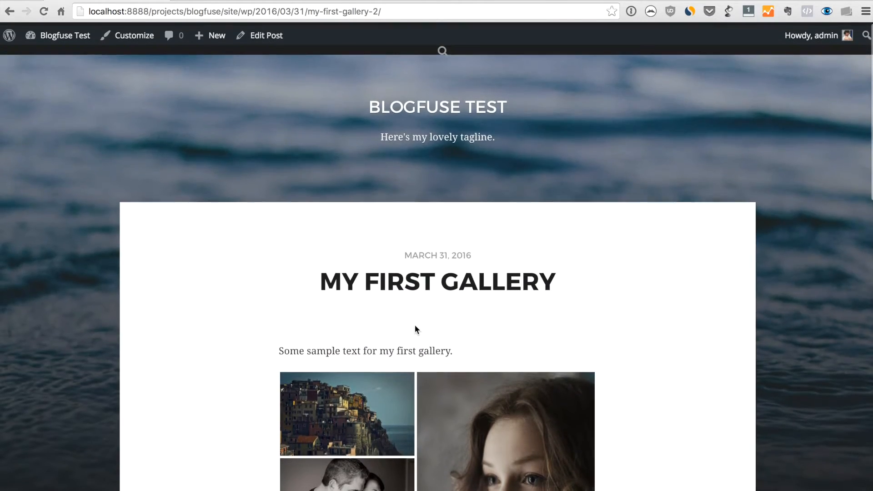
pyautogui.scroll(-6, 416, 330)
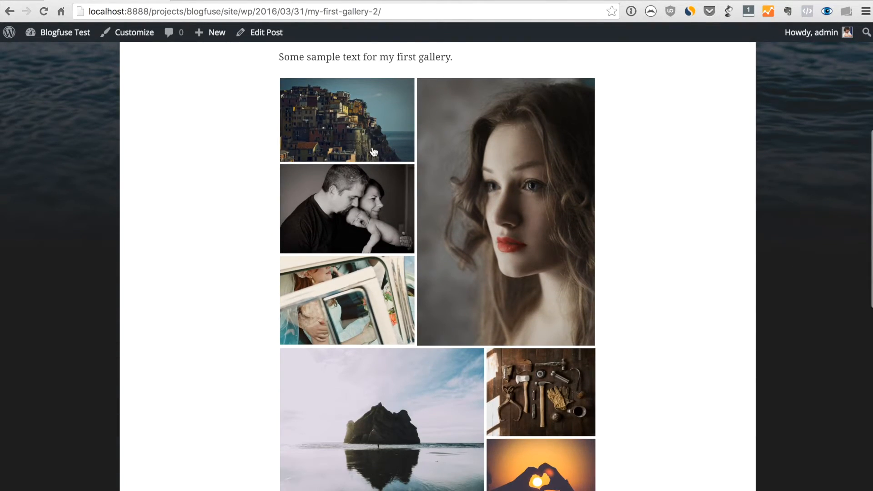
pyautogui.scroll(2, 565, 207)
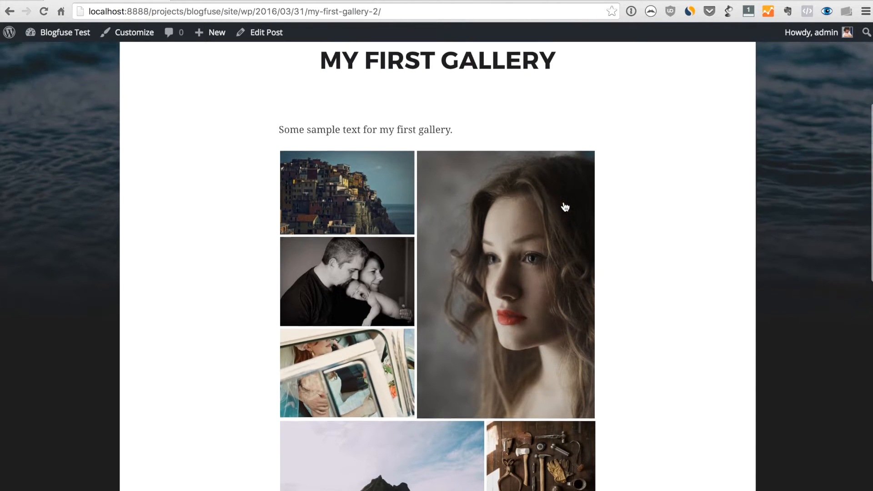
pyautogui.scroll(-5, 565, 207)
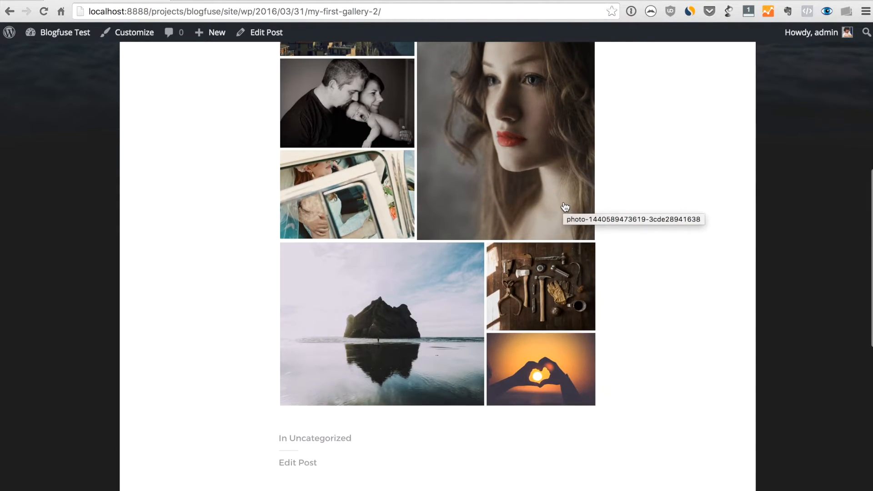
pyautogui.scroll(4, 565, 207)
pyautogui.scroll(1, 565, 207)
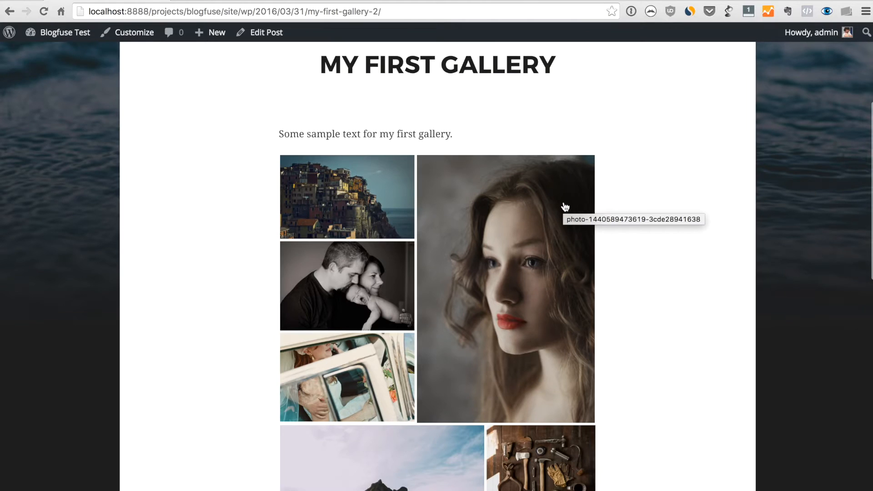
# Open the hillside town photo in the carousel view and advance to the following photo
pyautogui.click(383, 192)
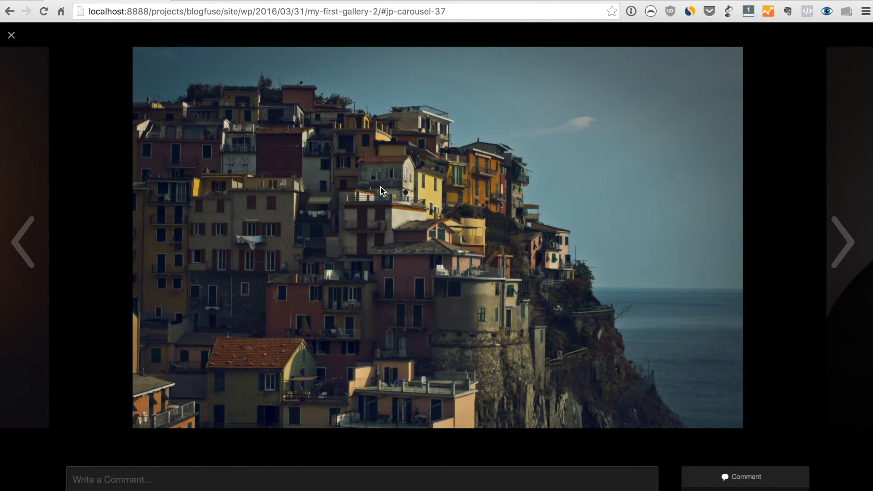
pyautogui.click(843, 249)
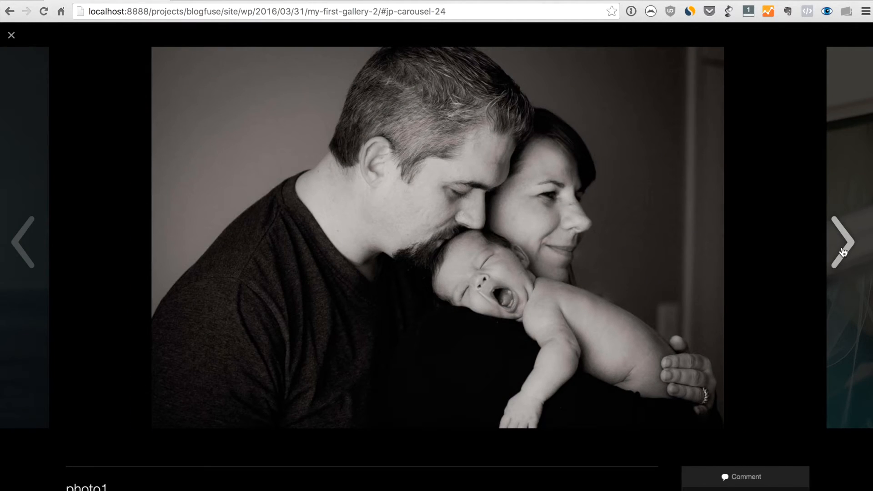
# Advance the carousel to the photo of the bride in the car and examine its title, comment form and full-size option
pyautogui.click(842, 250)
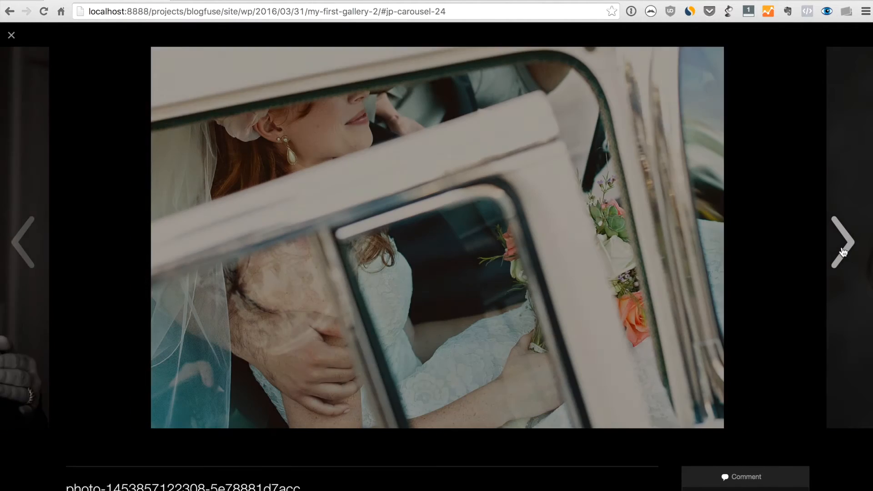
pyautogui.scroll(-5, 478, 303)
pyautogui.scroll(-3, 479, 305)
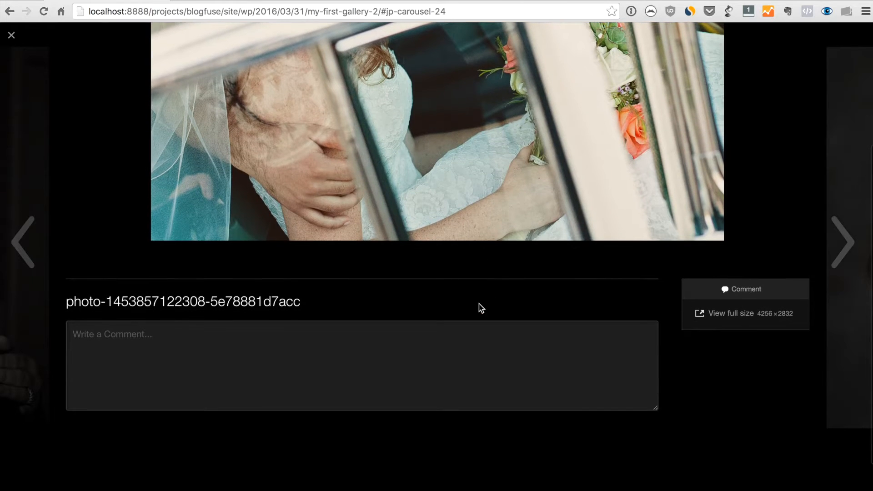
# Try out the photo's comment field with placeholder text and clear it again
pyautogui.click(186, 364)
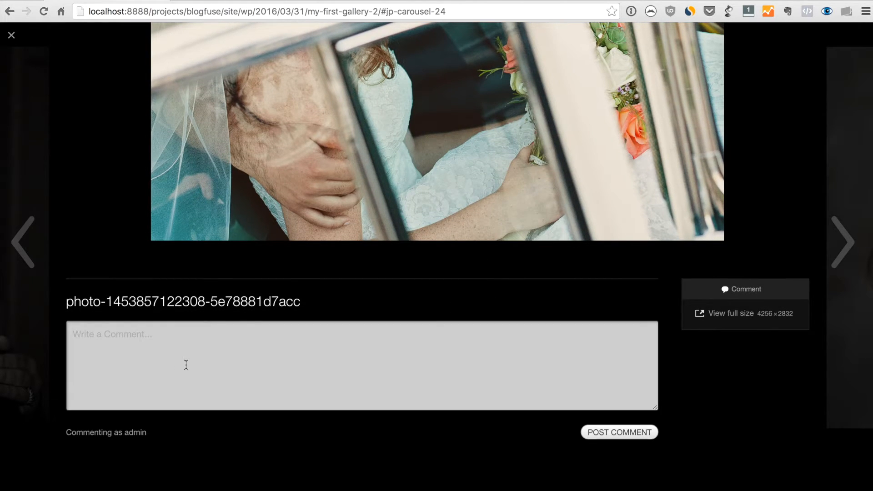
pyautogui.write('asdfsdafdsa')
pyautogui.press('super+a')
pyautogui.press('BackSpace')
pyautogui.scroll(5, 746, 309)
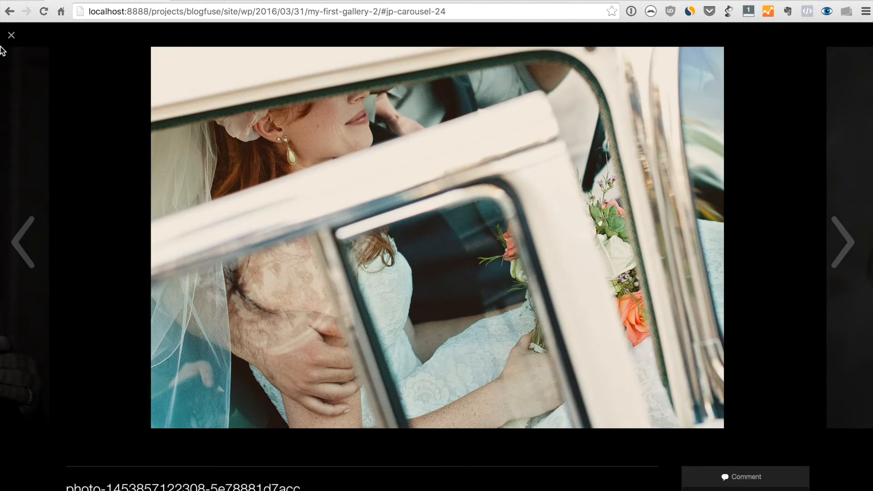
# Close the carousel and check how the gallery post appears on the site's home page and on its own page
pyautogui.click(12, 36)
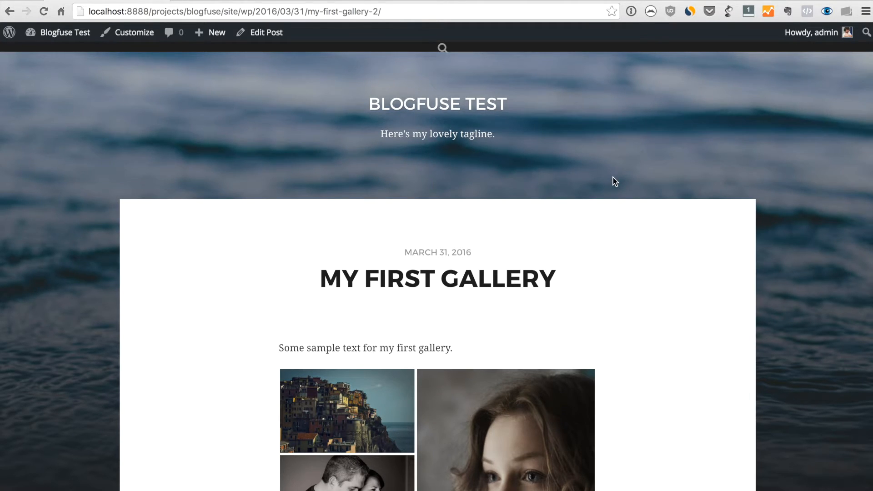
pyautogui.click(457, 105)
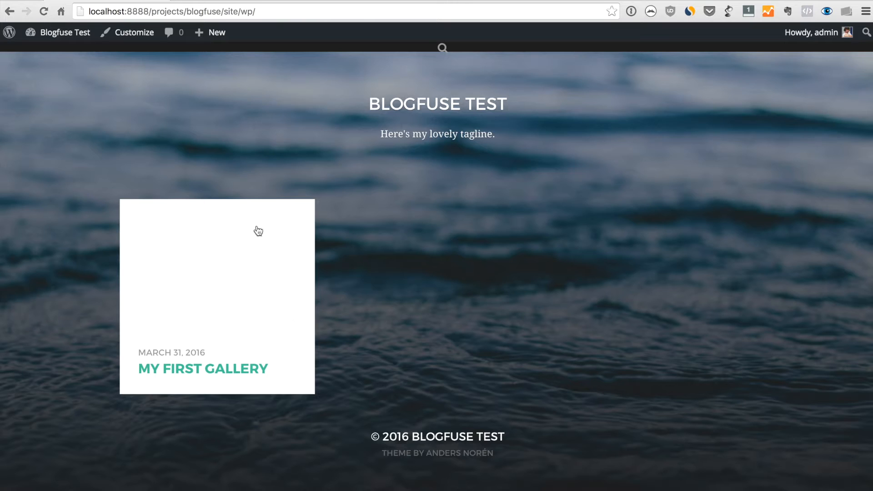
pyautogui.click(232, 276)
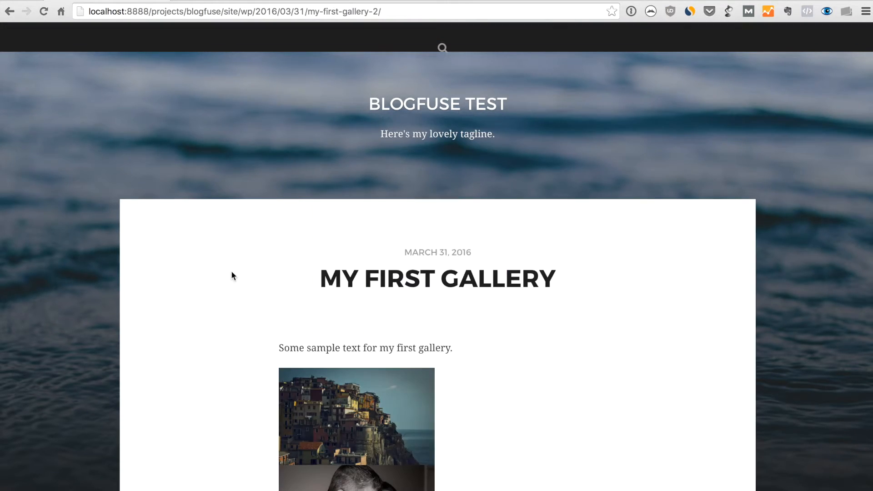
pyautogui.scroll(-1, 407, 287)
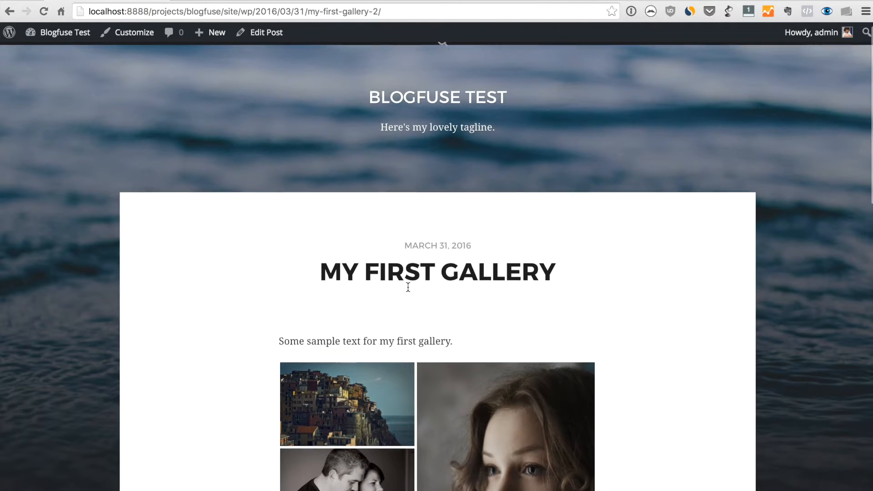
pyautogui.scroll(-3, 408, 287)
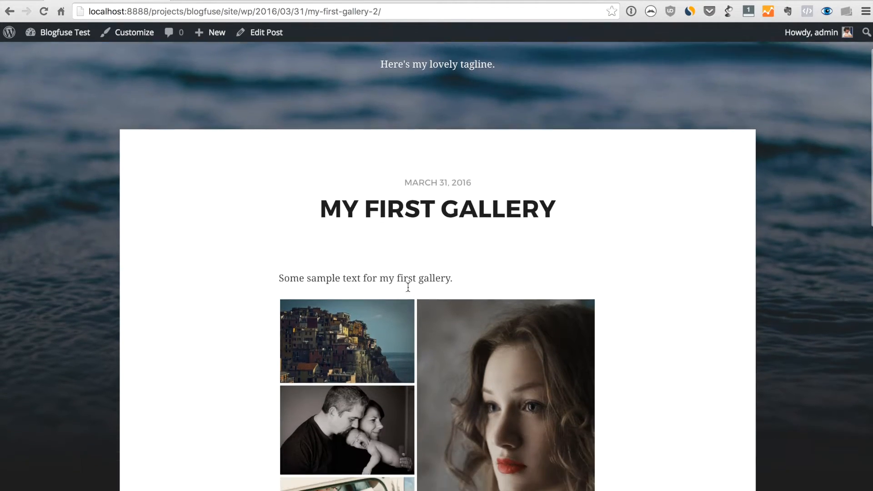
pyautogui.scroll(3, 407, 288)
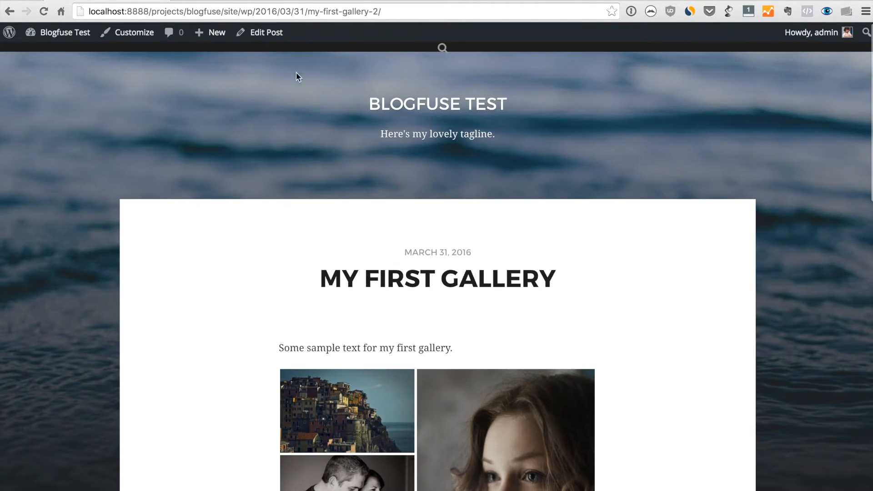
pyautogui.scroll(-4, 430, 265)
pyautogui.scroll(-10, 430, 266)
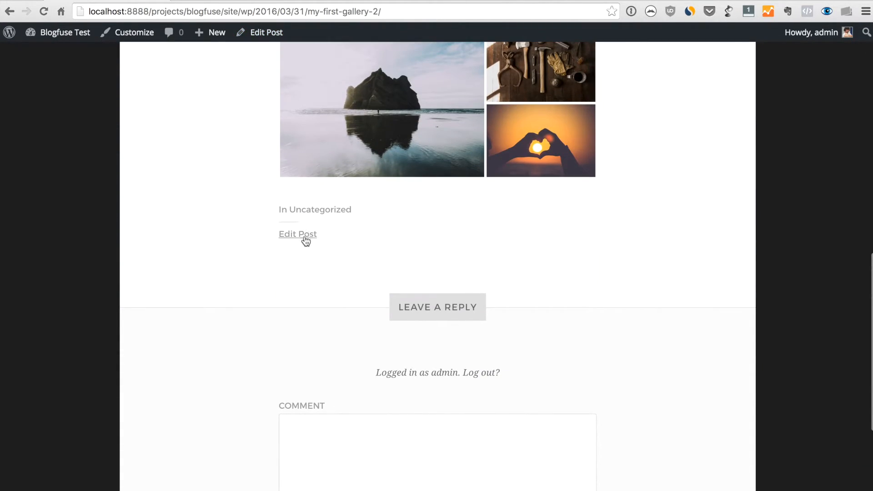
pyautogui.scroll(14, 315, 219)
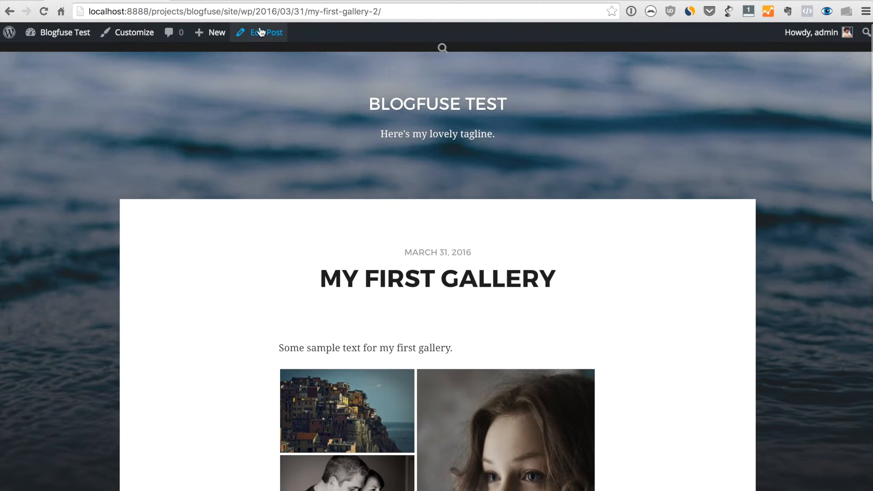
pyautogui.click(260, 33)
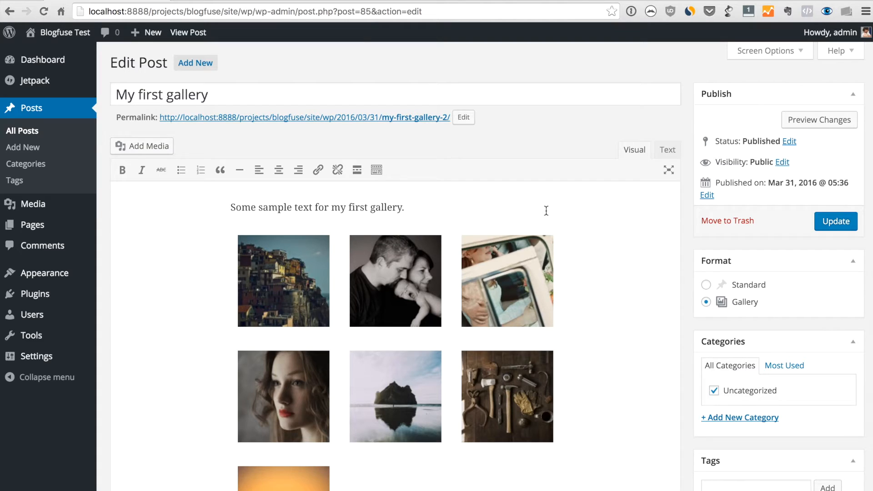
pyautogui.scroll(-3, 825, 368)
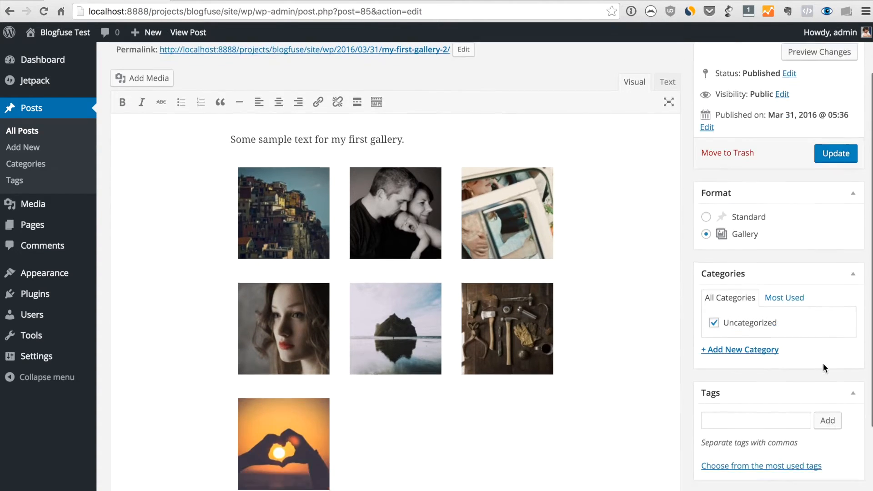
pyautogui.scroll(-5, 824, 368)
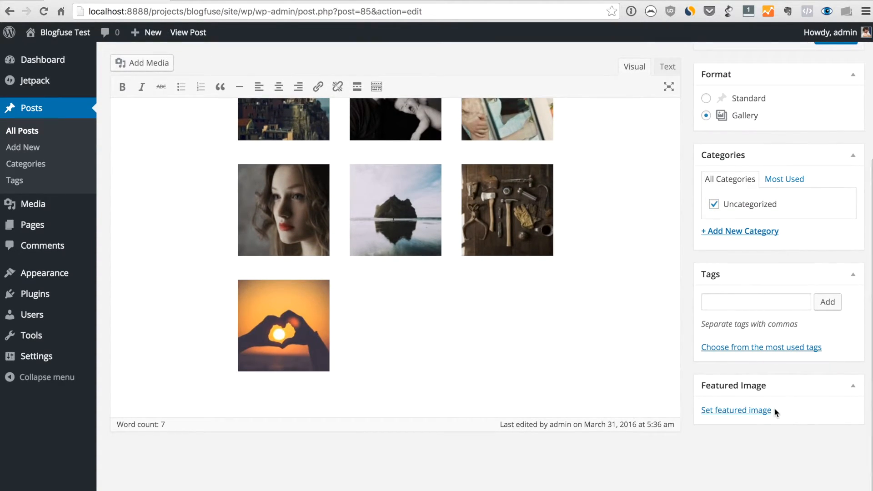
pyautogui.click(752, 415)
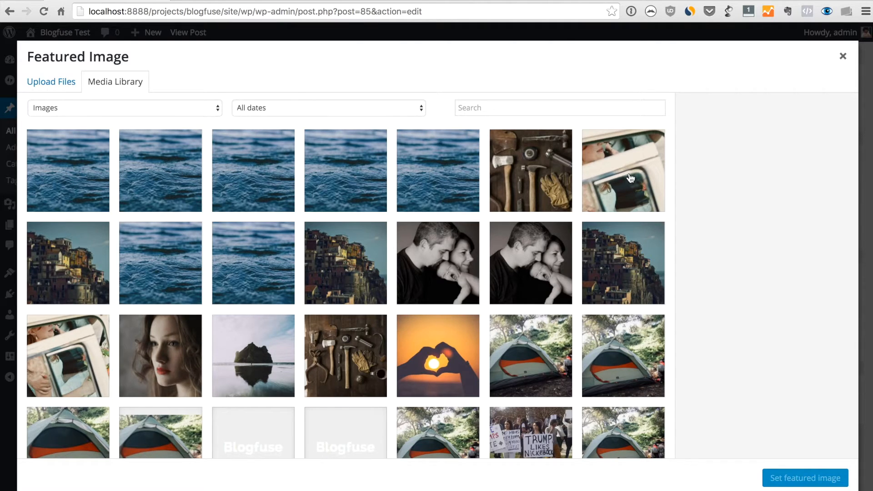
pyautogui.scroll(-2, 340, 277)
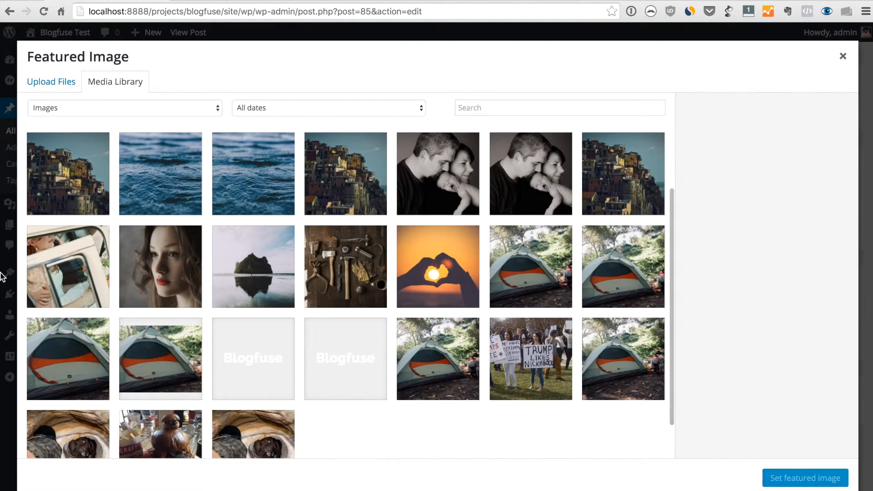
pyautogui.click(82, 262)
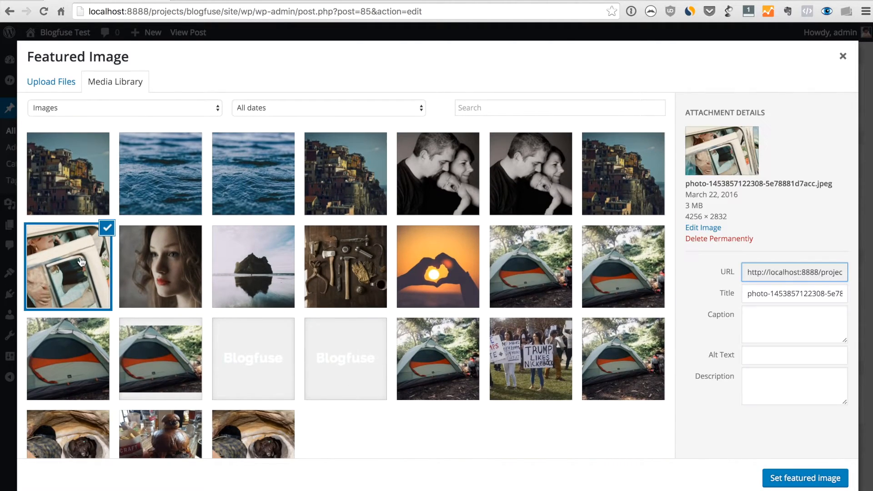
pyautogui.click(816, 482)
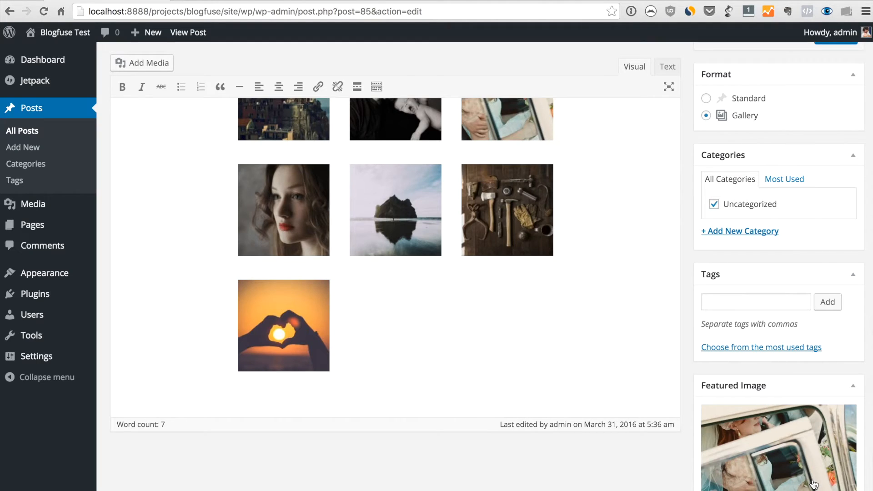
# Update the published gallery post to save its featured image
pyautogui.scroll(2, 601, 215)
pyautogui.scroll(-3, 601, 214)
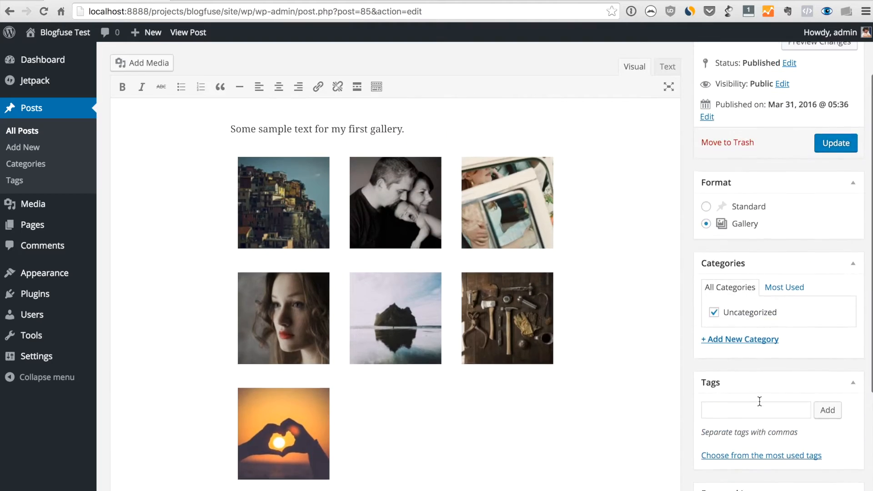
pyautogui.scroll(5, 761, 405)
pyautogui.click(832, 221)
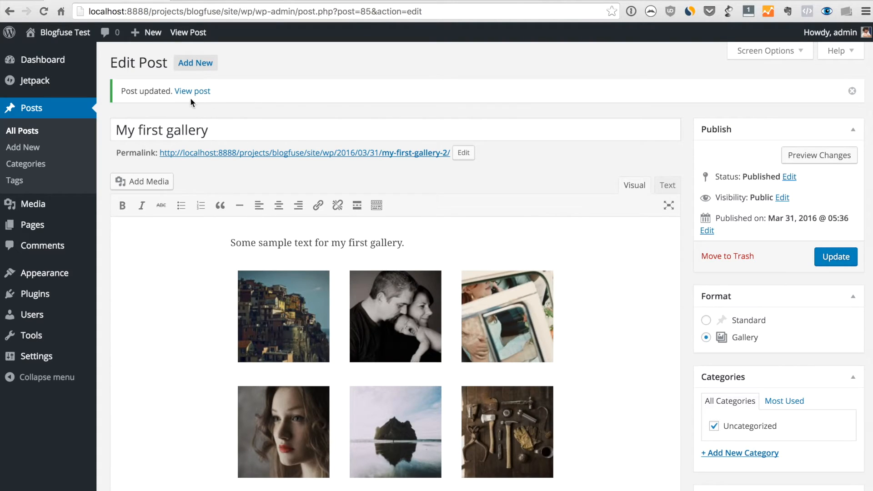
# View the updated post and the site's home page to examine where the featured image is displayed
pyautogui.click(187, 94)
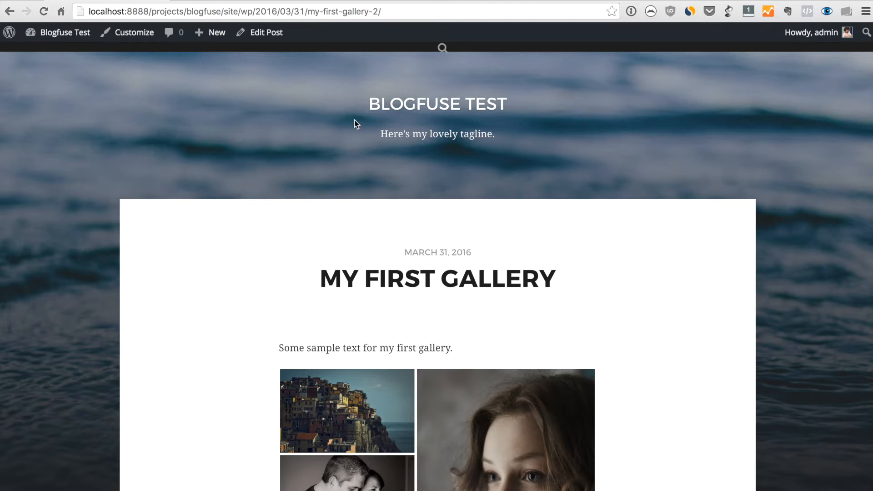
pyautogui.moveTo(256, 11); pyautogui.dragTo(403, 13)
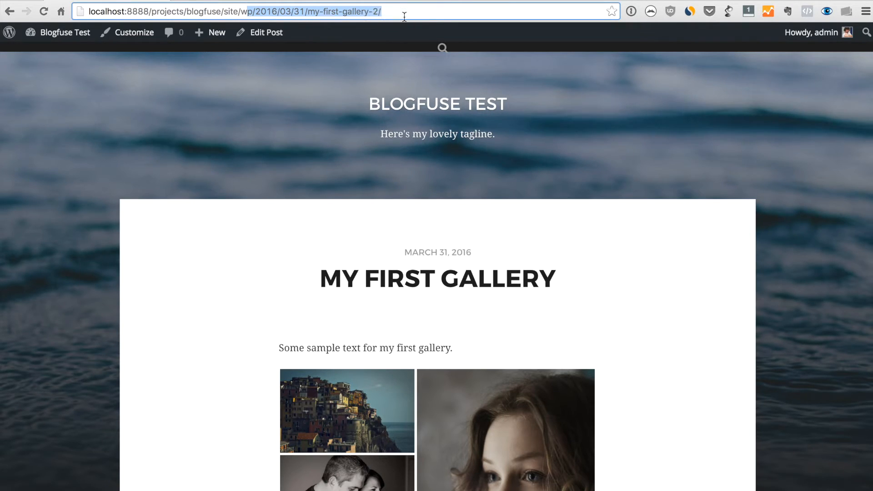
pyautogui.click(552, 214)
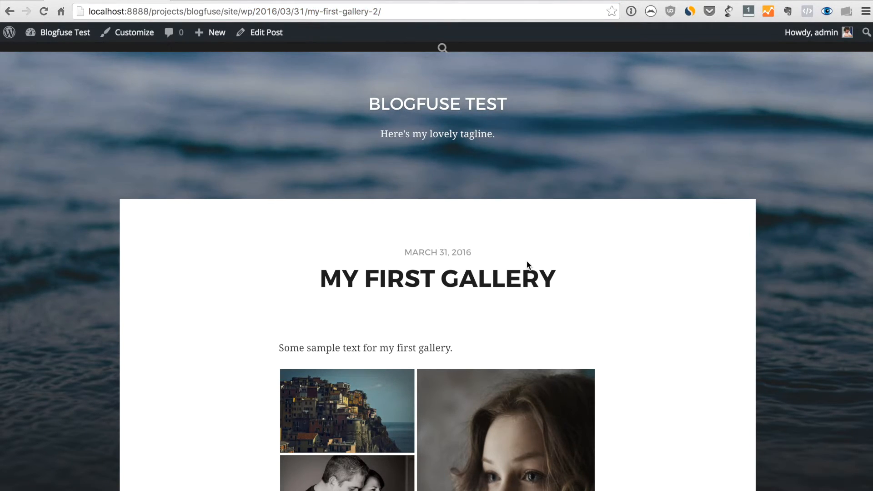
pyautogui.scroll(-8, 533, 245)
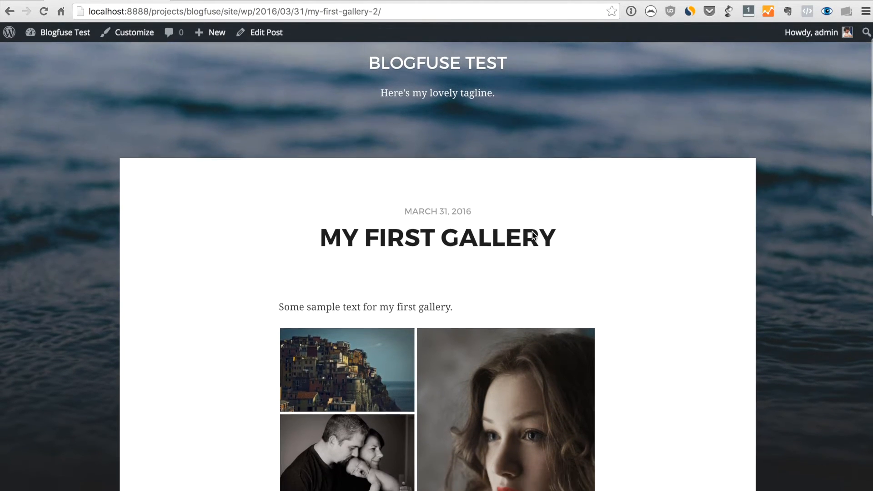
pyautogui.scroll(10, 500, 182)
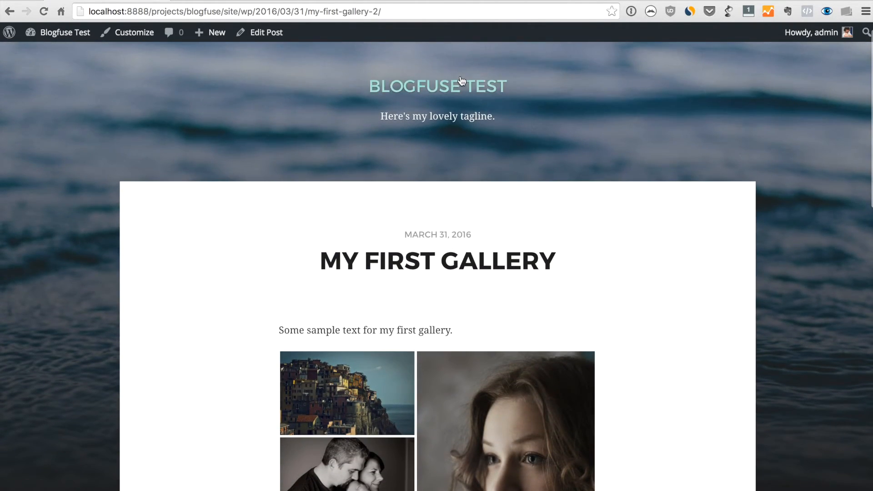
pyautogui.click(460, 81)
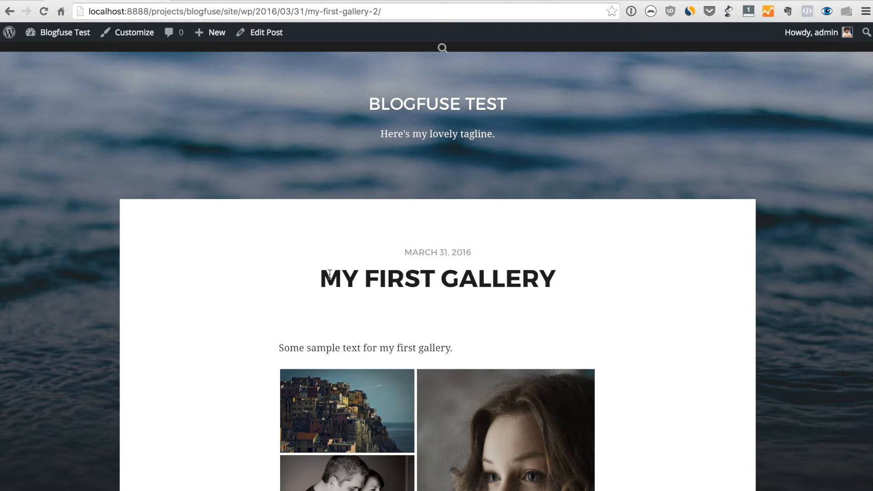
pyautogui.press('super+Left')
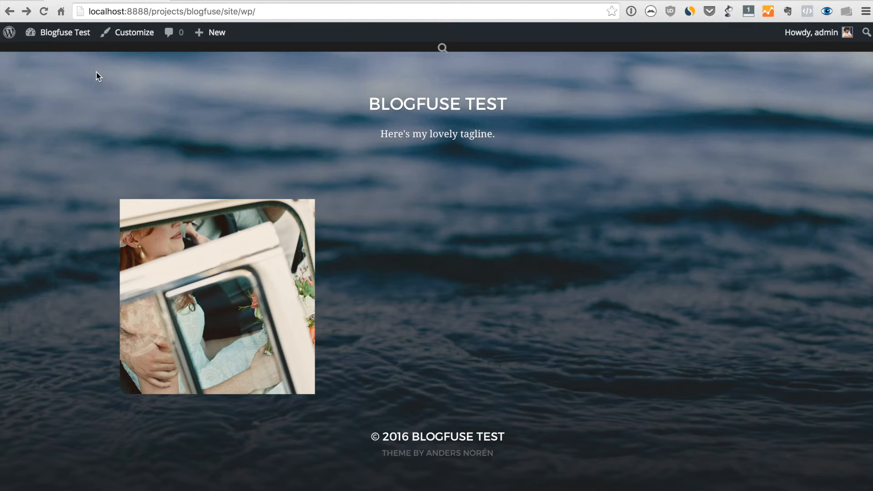
pyautogui.moveTo(62, 39)
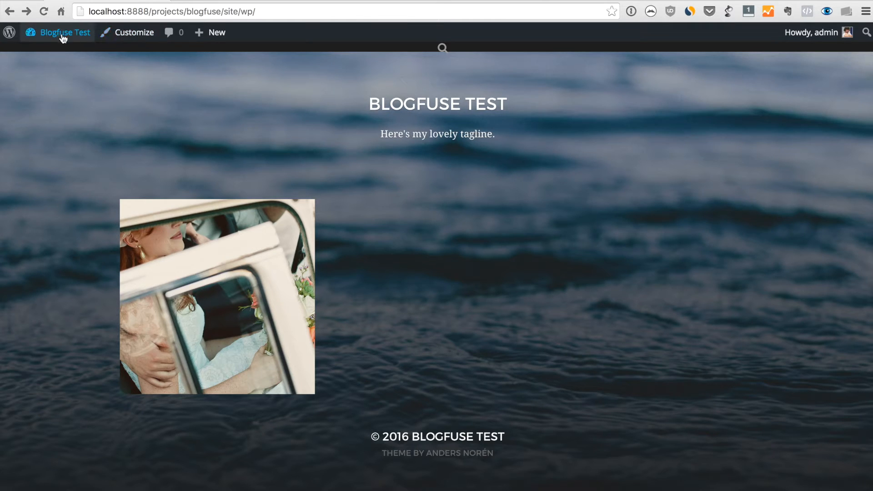
pyautogui.click(57, 61)
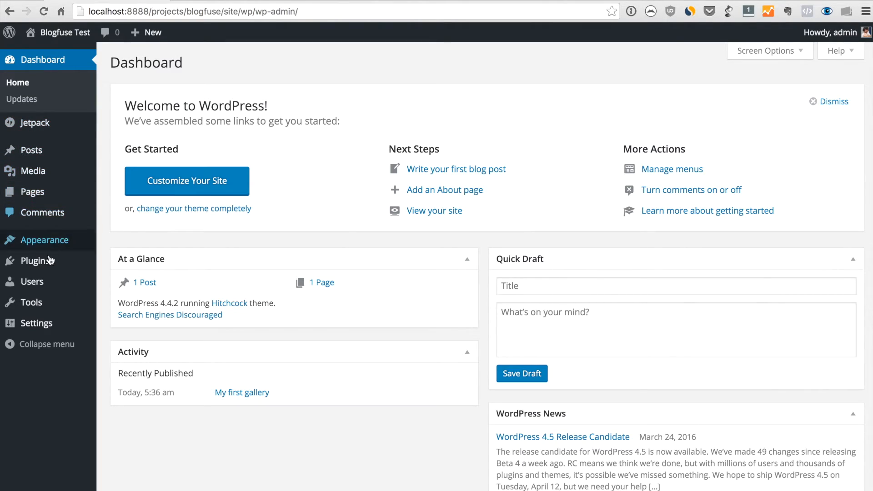
pyautogui.moveTo(43, 243)
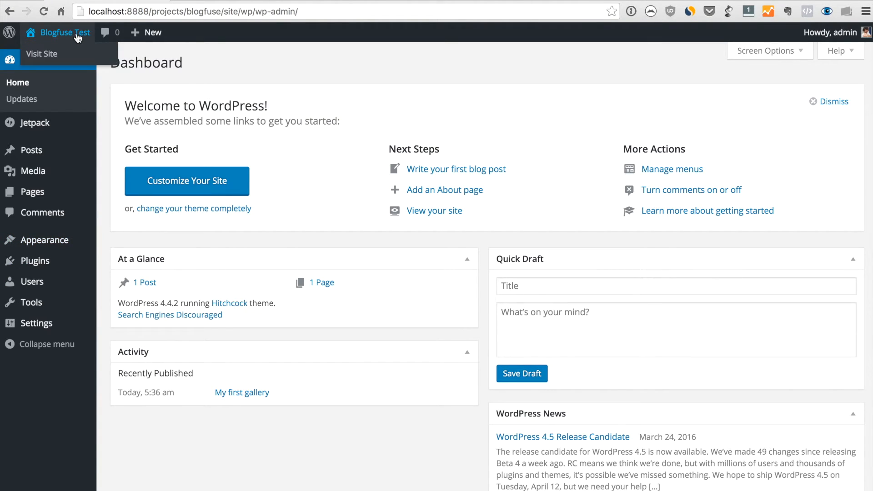
pyautogui.press('super+bracketleft')
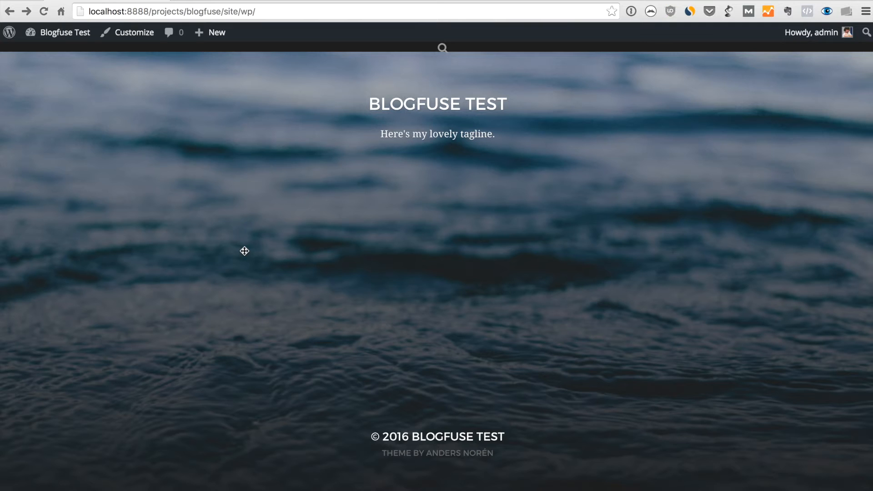
# Go to the site's menu management page and create a new menu named "Top Header"
pyautogui.moveTo(60, 33)
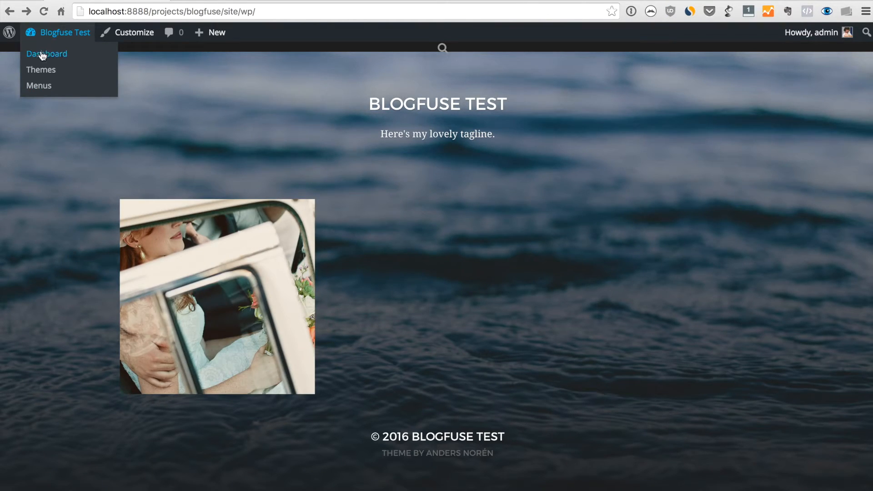
pyautogui.click(44, 86)
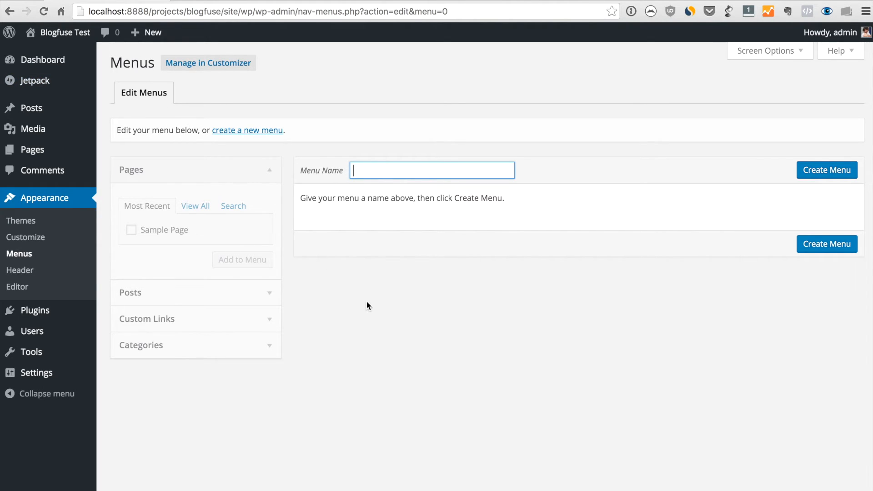
pyautogui.write('Top')
pyautogui.press('Down')
pyautogui.press('Return')
pyautogui.click(857, 171)
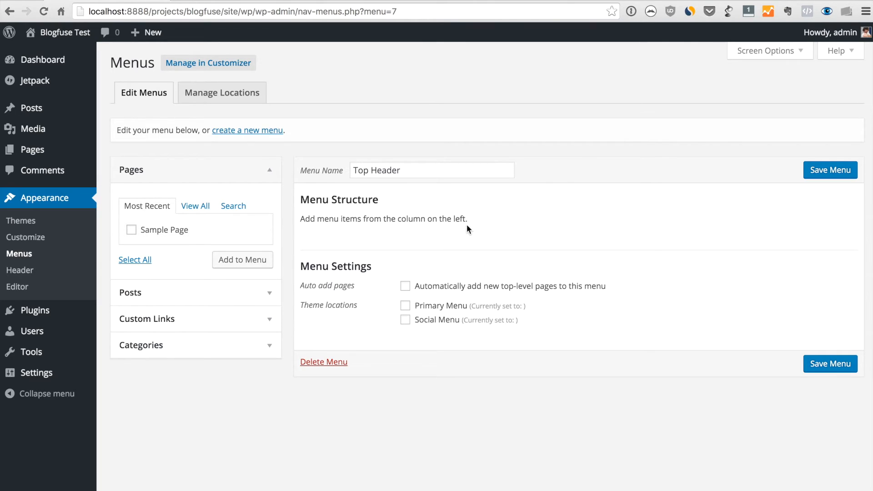
# Assign the Top Header menu to the Primary Menu theme location and save the menu
pyautogui.tripleClick(337, 306)
pyautogui.click(370, 298)
pyautogui.click(407, 310)
pyautogui.click(832, 366)
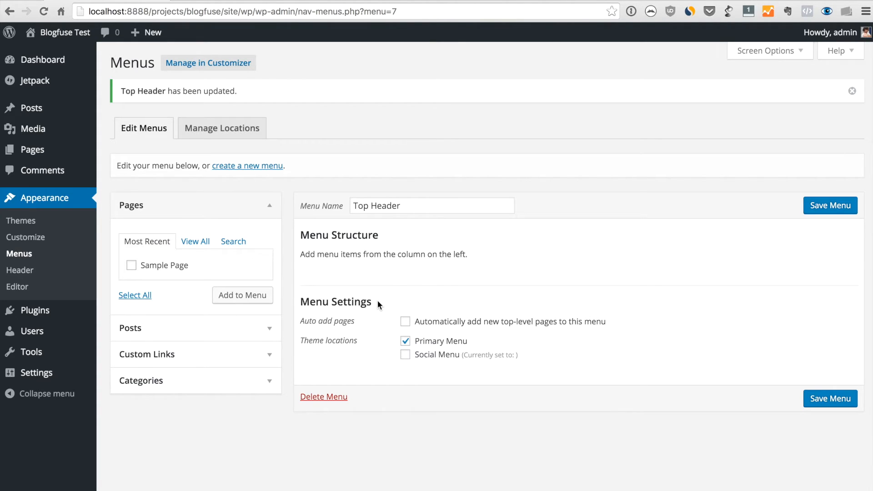
# Add the page "Sample Page" and the post "My first gallery" to the Top Header menu
pyautogui.click(131, 266)
pyautogui.click(235, 296)
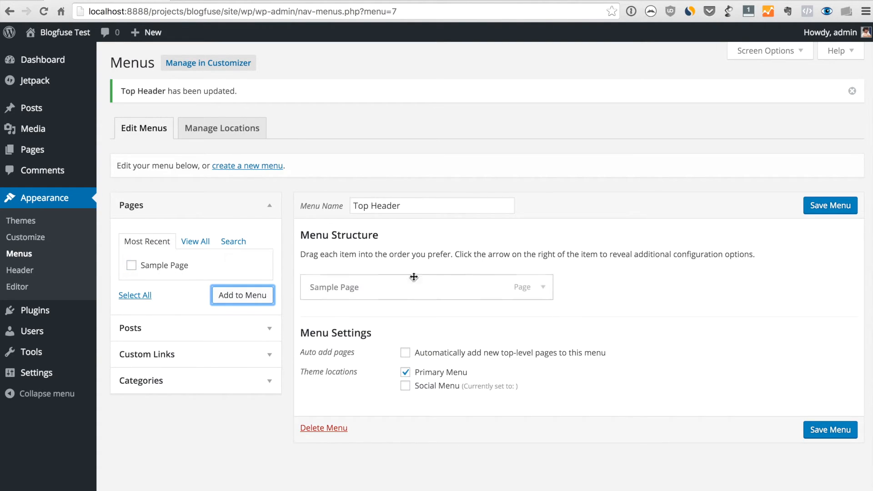
pyautogui.click(220, 329)
pyautogui.click(130, 293)
pyautogui.click(241, 323)
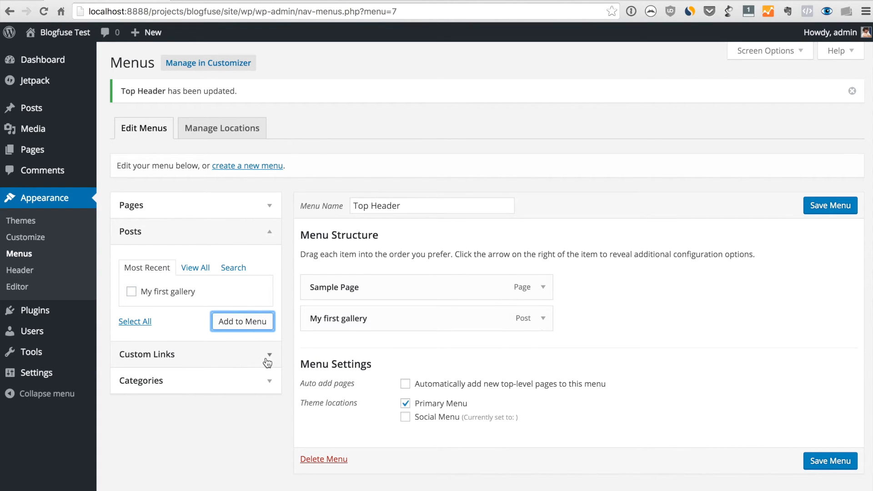
pyautogui.click(228, 363)
pyautogui.click(216, 294)
pyautogui.write('bl')
pyautogui.write('blogfuse.com')
pyautogui.press('Tab')
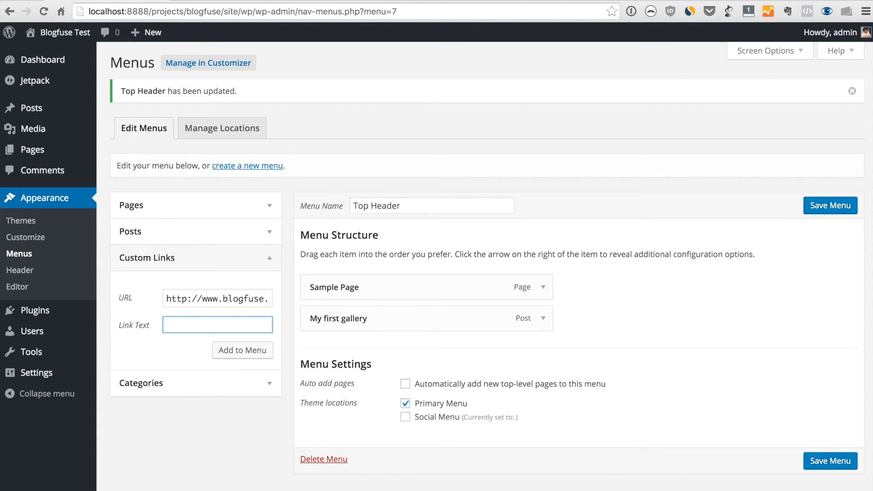
pyautogui.write('Blogfuse')
pyautogui.click(257, 352)
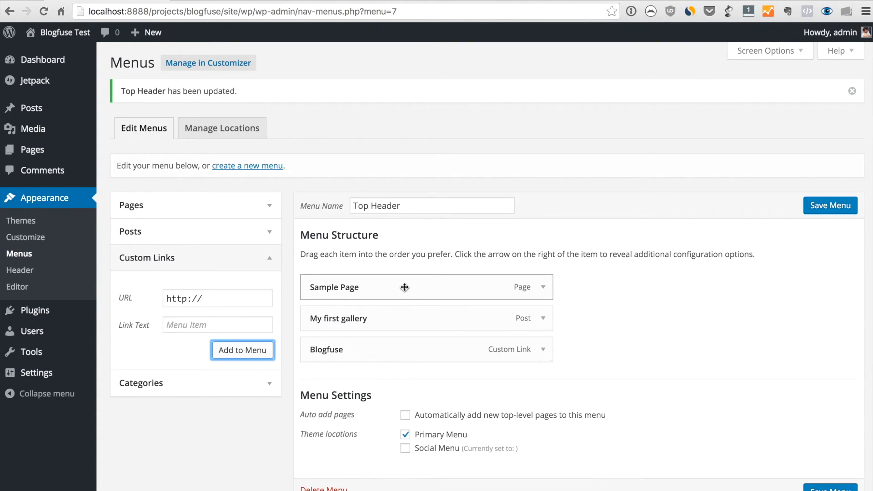
# Move the Blogfuse link above Sample Page as the first top-level item and save the Top Header menu
pyautogui.click(409, 359)
pyautogui.moveTo(406, 326); pyautogui.dragTo(430, 311)
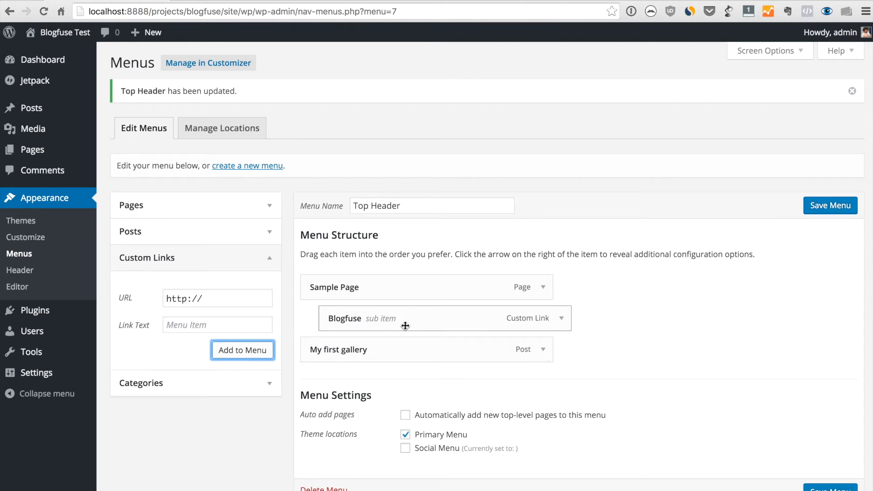
pyautogui.click(423, 324)
pyautogui.moveTo(423, 324); pyautogui.dragTo(384, 278)
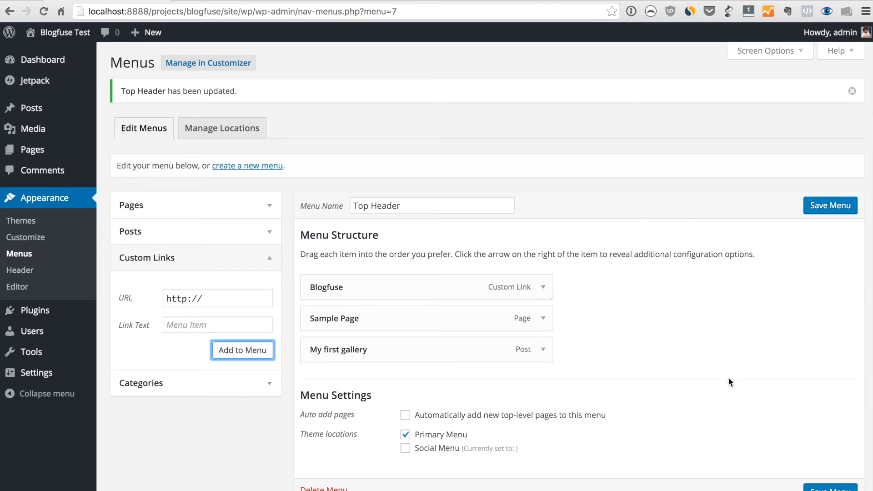
pyautogui.click(820, 487)
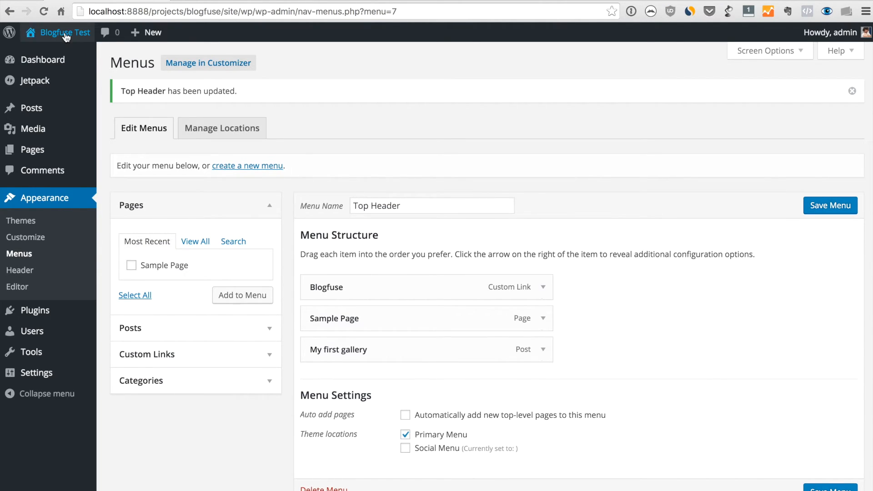
# View the site's home page to examine the header navigation, and open and close its search
pyautogui.moveTo(57, 33)
pyautogui.click(46, 54)
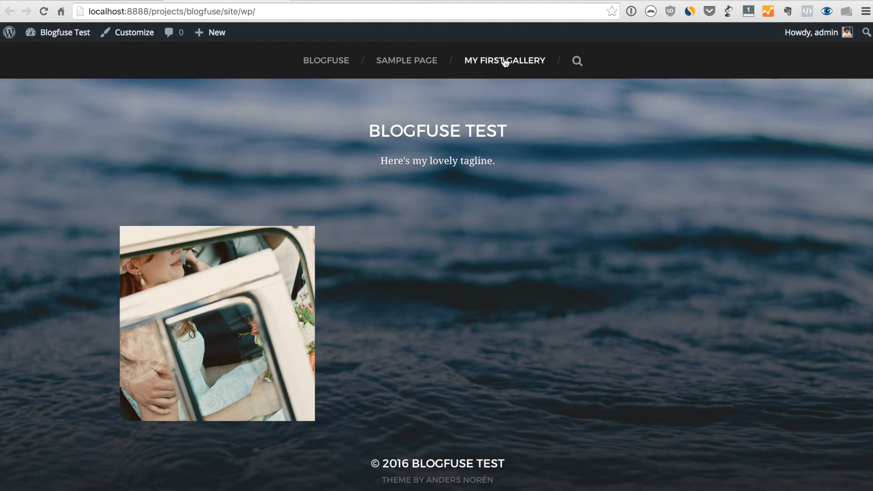
pyautogui.click(577, 60)
pyautogui.click(598, 169)
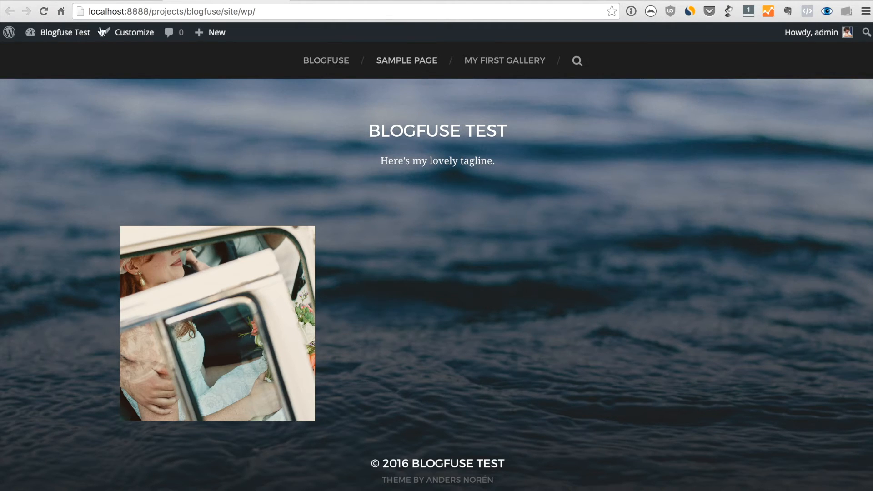
# Return to menu management, create a new menu named "Social", and save it with the Social Menu theme location
pyautogui.click(87, 2)
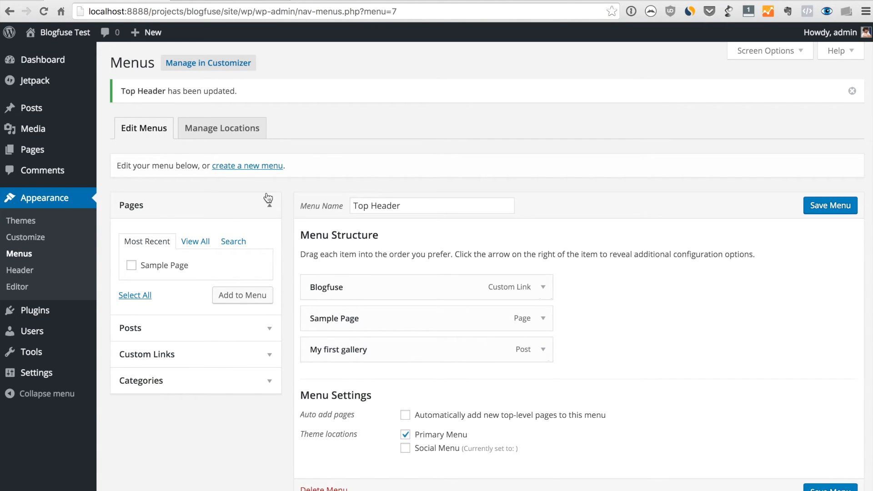
pyautogui.click(251, 166)
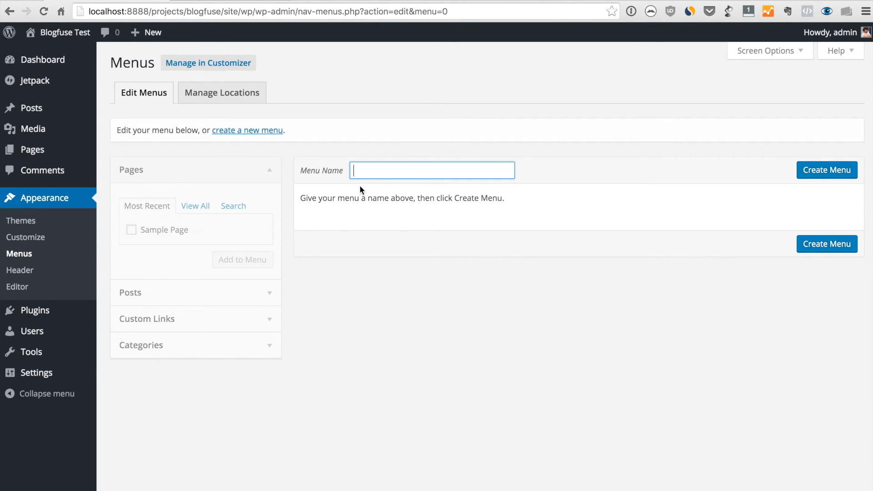
pyautogui.write('So')
pyautogui.press('Down')
pyautogui.press('Return')
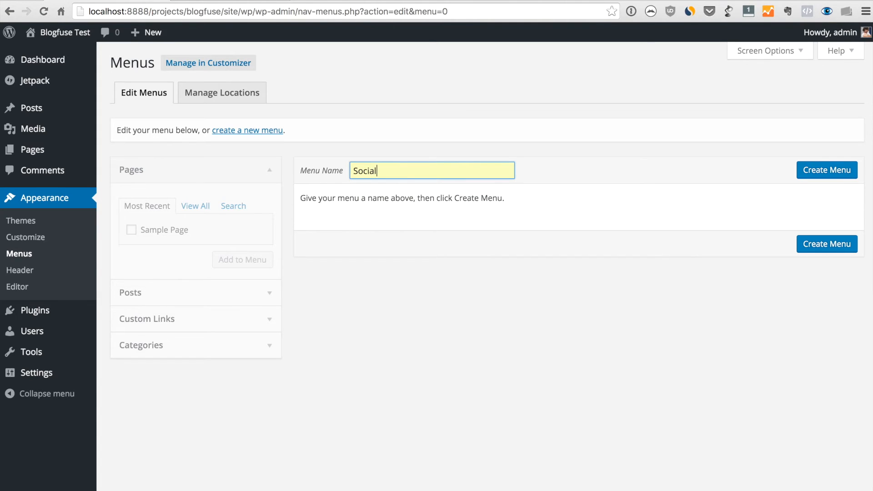
pyautogui.click(832, 170)
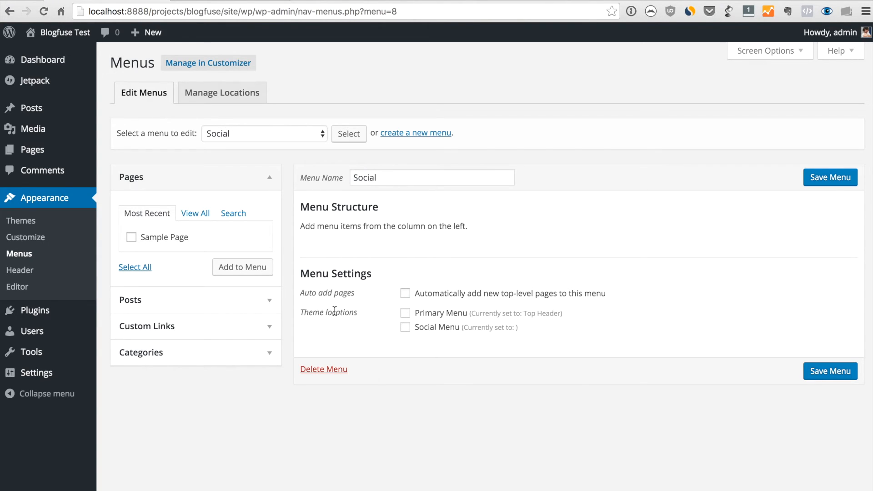
pyautogui.click(407, 329)
pyautogui.click(834, 376)
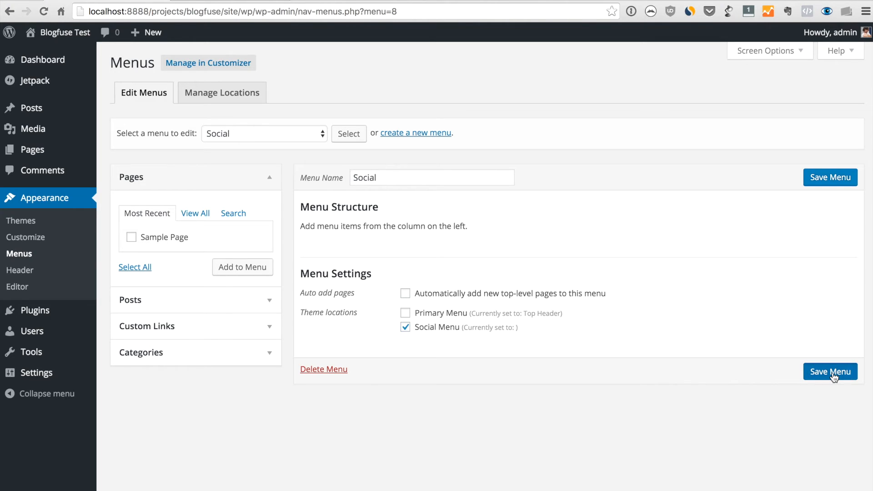
pyautogui.click(269, 212)
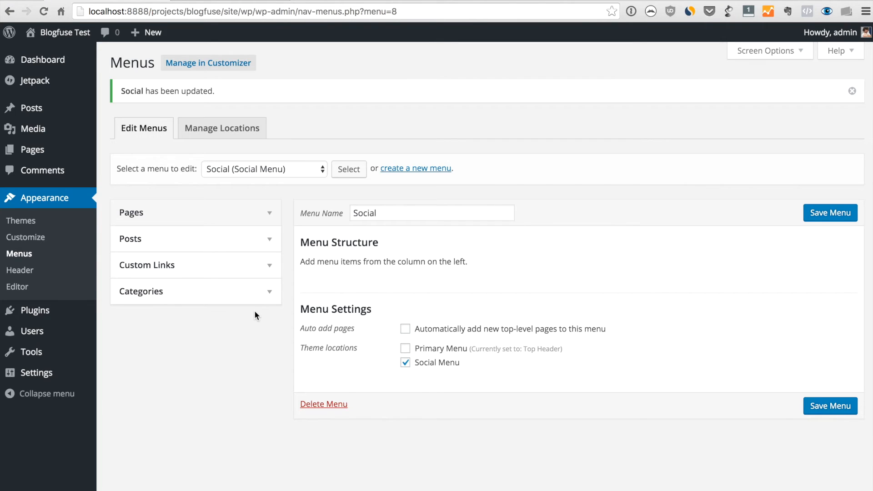
pyautogui.click(242, 270)
pyautogui.click(239, 311)
pyautogui.write('tw')
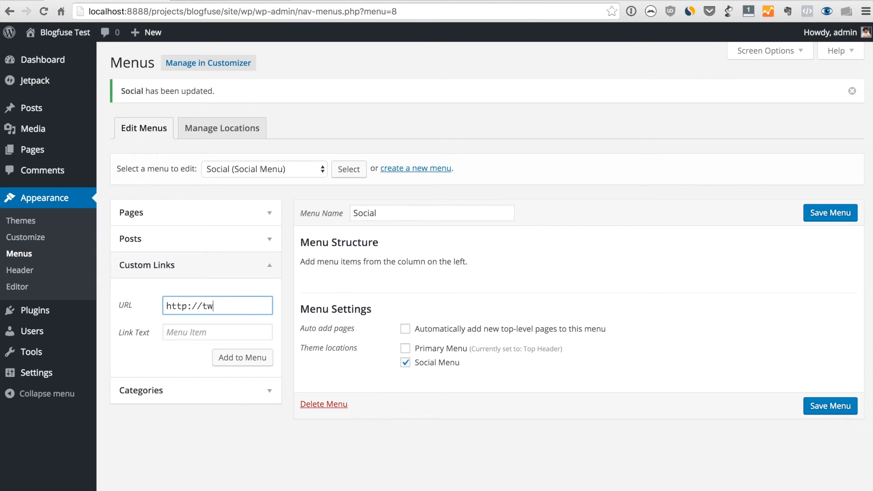
pyautogui.write('itter.com/blogfuse')
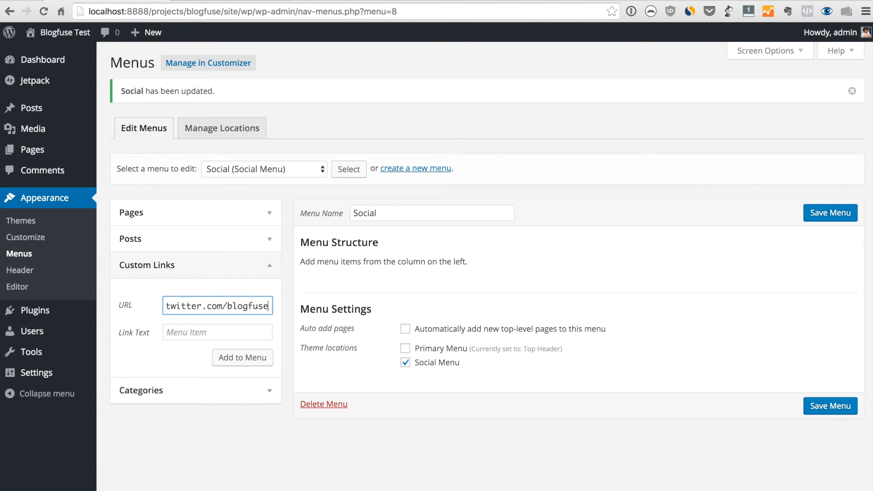
pyautogui.press('Tab')
pyautogui.write('Twitter')
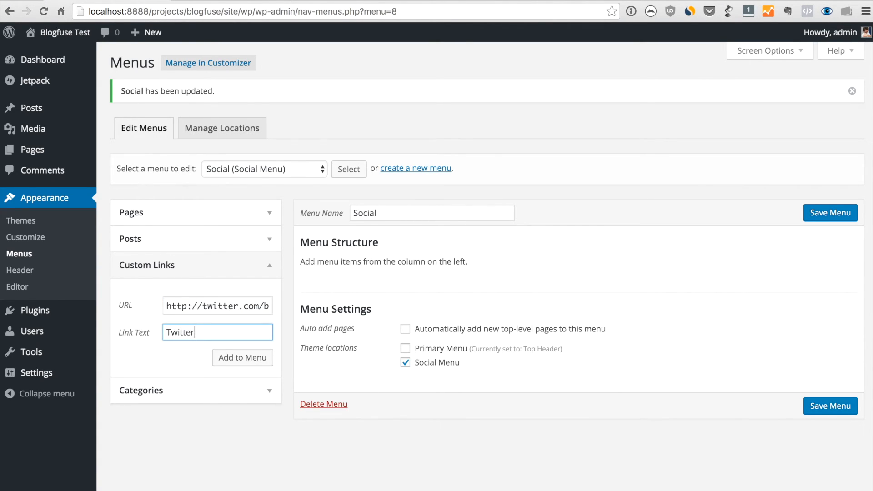
pyautogui.click(250, 358)
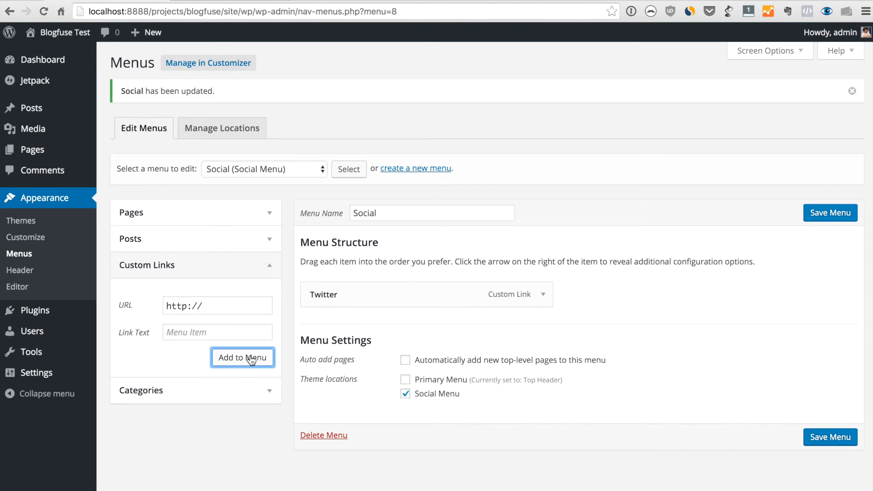
pyautogui.click(211, 306)
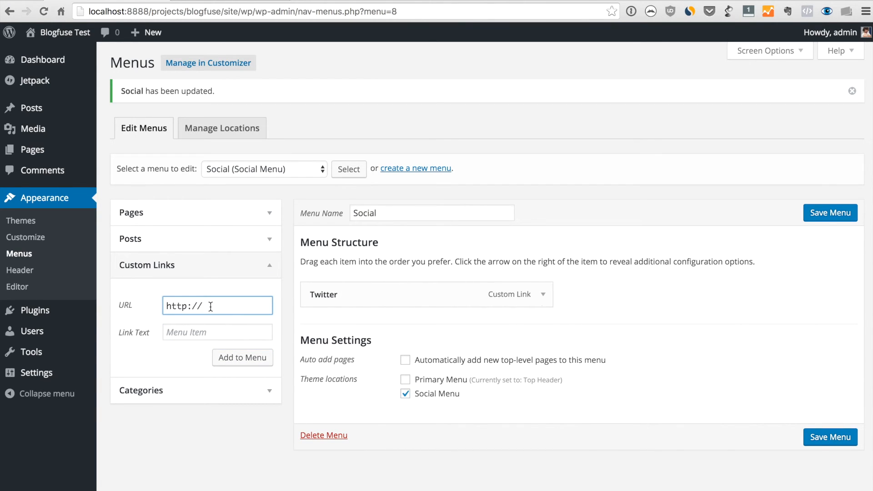
pyautogui.write('instagram.com/blogfuse')
pyautogui.click(203, 331)
pyautogui.write('Instagram')
pyautogui.click(230, 357)
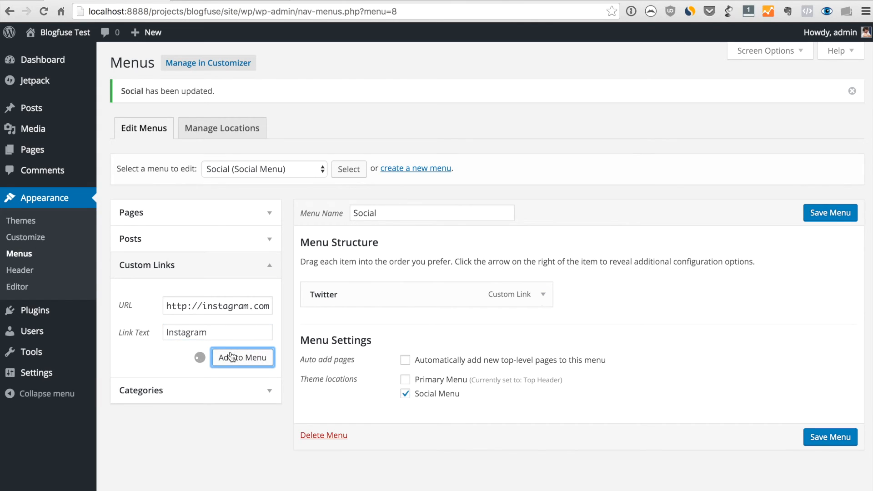
pyautogui.click(219, 305)
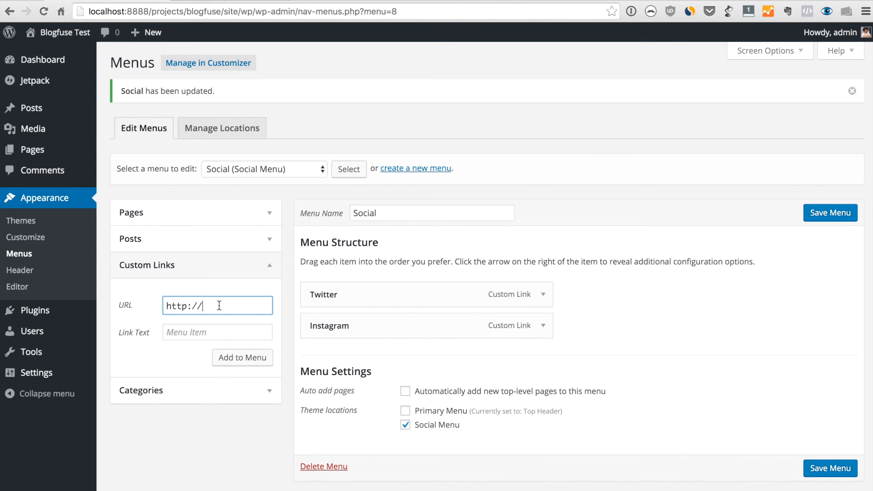
pyautogui.write('facebook.com/blogfuse')
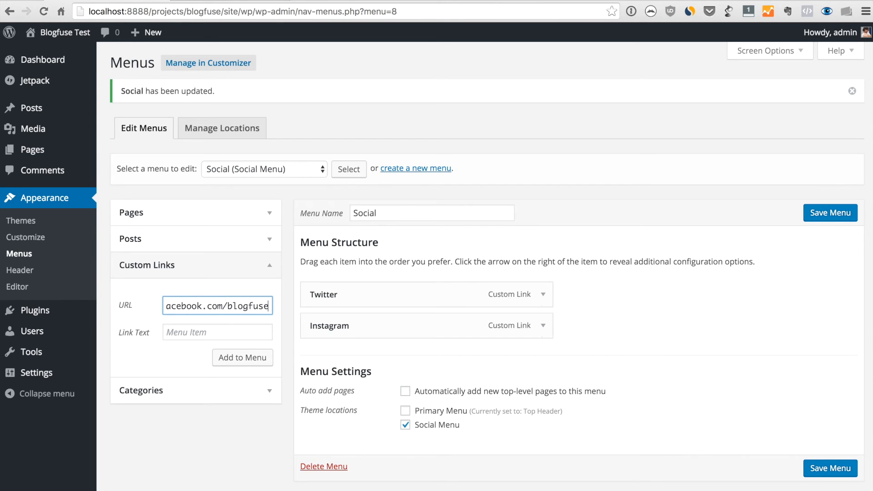
pyautogui.click(223, 332)
pyautogui.write('FB')
pyautogui.click(236, 357)
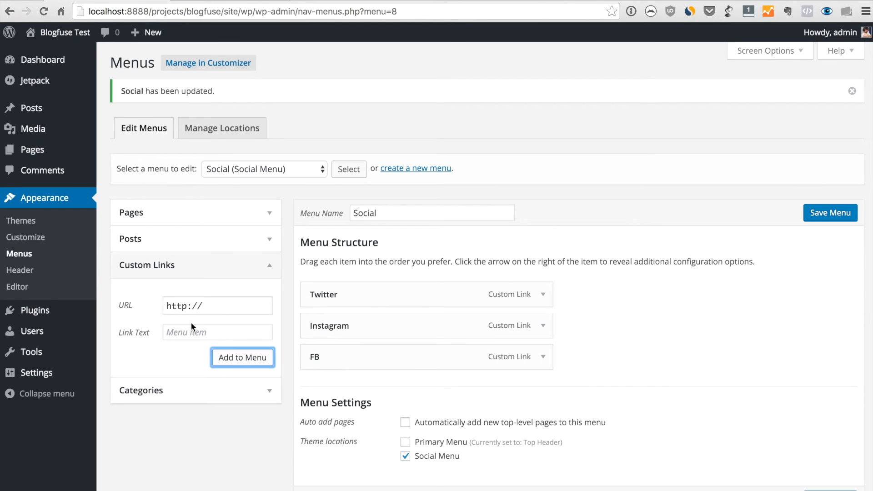
pyautogui.click(216, 310)
pyautogui.write('www')
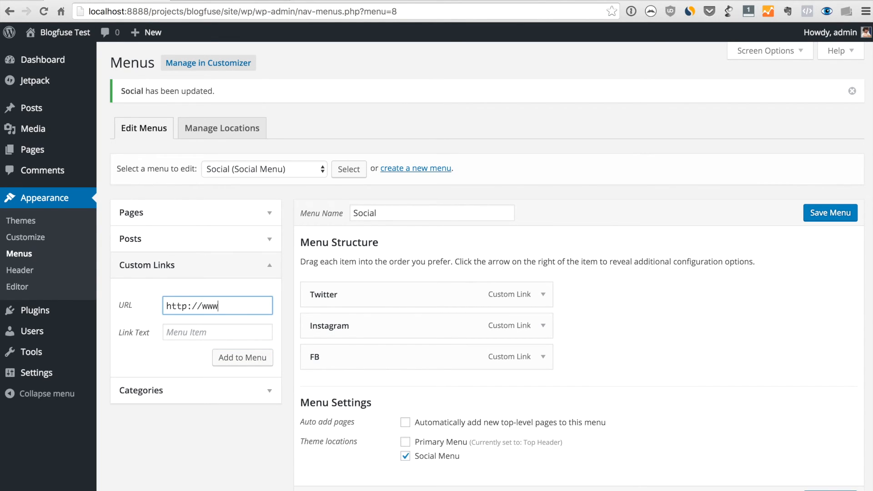
pyautogui.write('.pinterest.com/blogfuse')
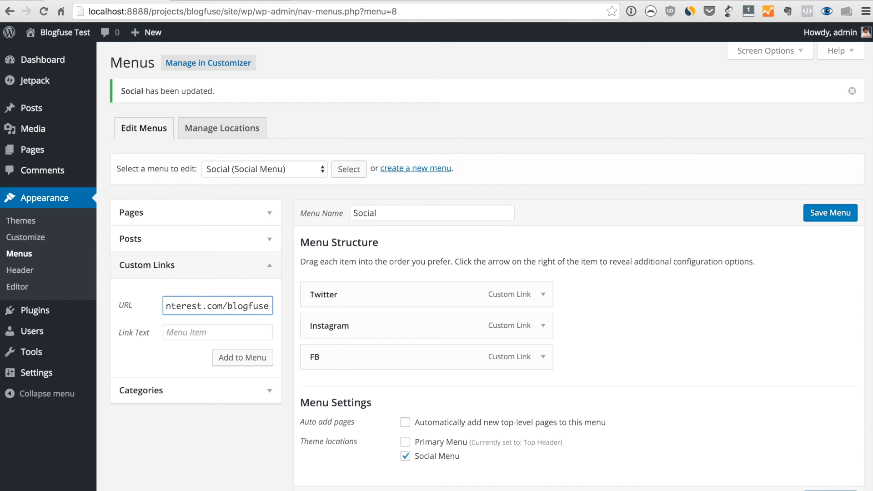
pyautogui.click(230, 359)
# Move the FB link to the first place in the Social menu and save the menu
pyautogui.moveTo(381, 363); pyautogui.dragTo(346, 285)
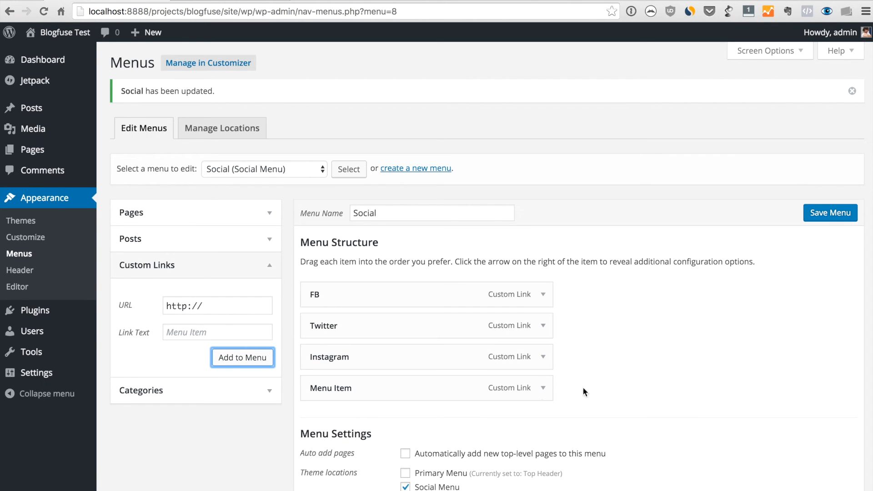
pyautogui.scroll(-2, 701, 362)
pyautogui.click(818, 131)
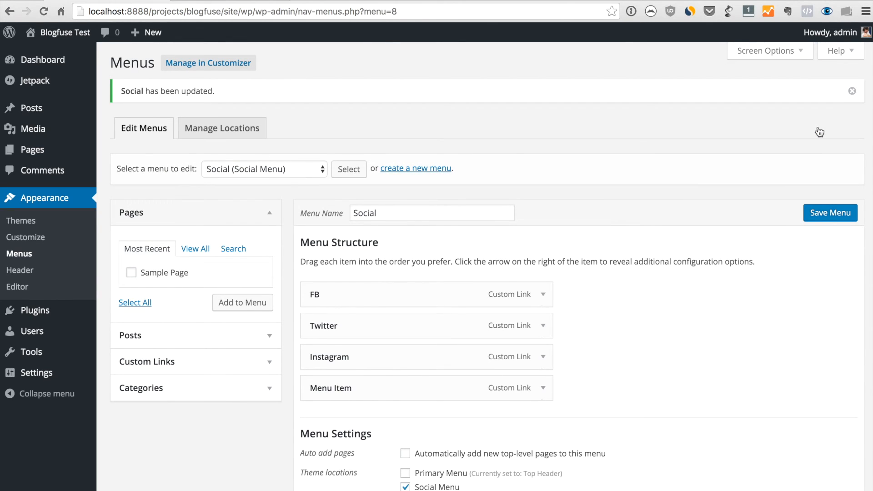
# Reload the site's home page to examine how the social links are displayed
pyautogui.hotkey('ctrl', 'Tab')
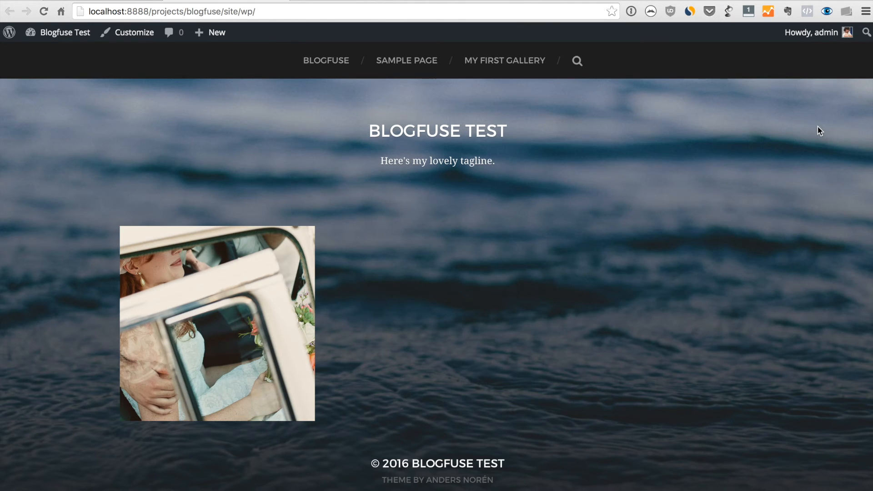
pyautogui.hotkey('ctrl', 'r')
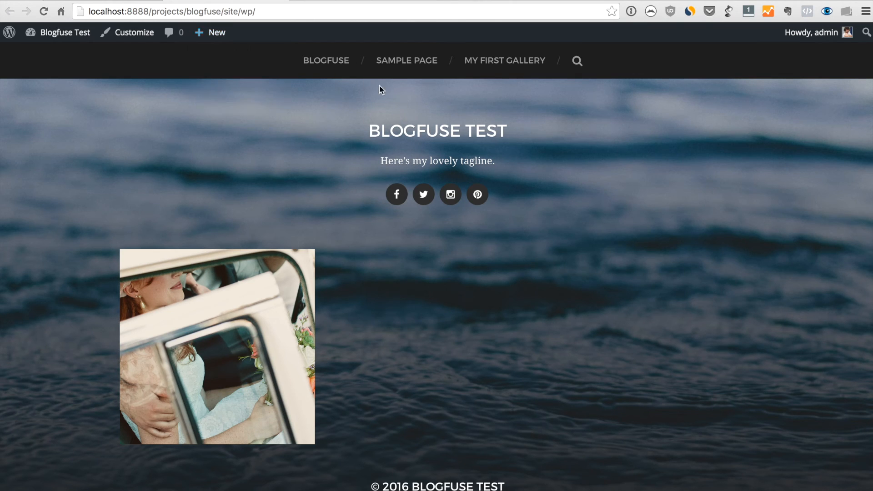
# Start a new page from the site's home page so that the blank page editor is open
pyautogui.moveTo(210, 33)
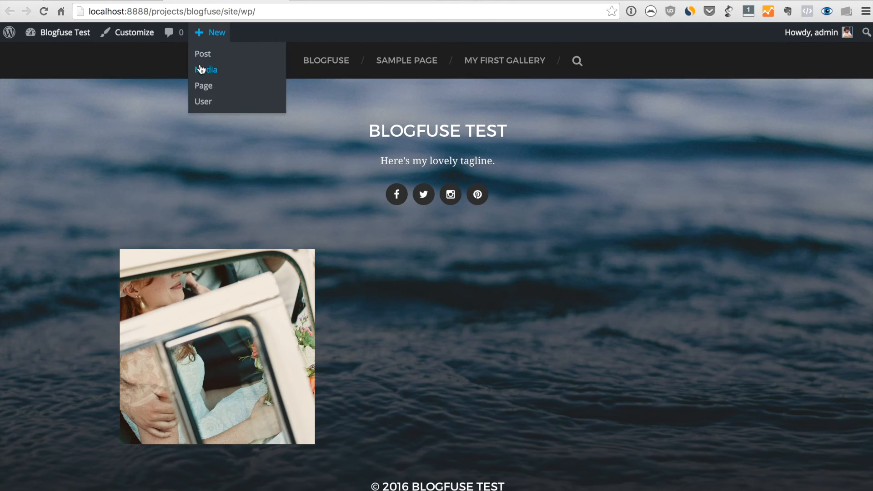
pyautogui.click(204, 88)
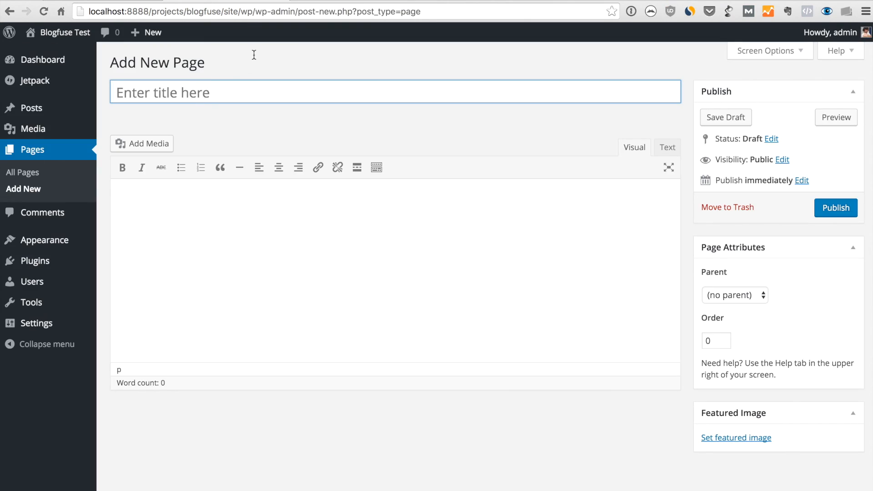
pyautogui.moveTo(139, 34)
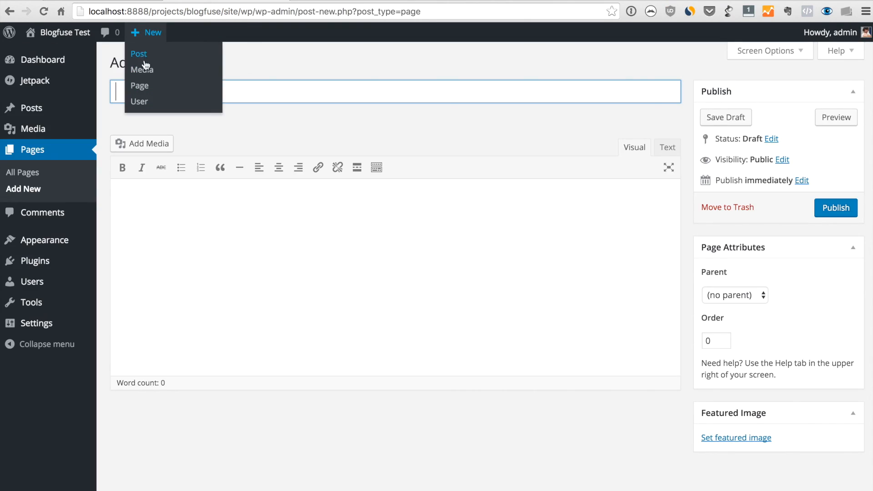
pyautogui.click(321, 66)
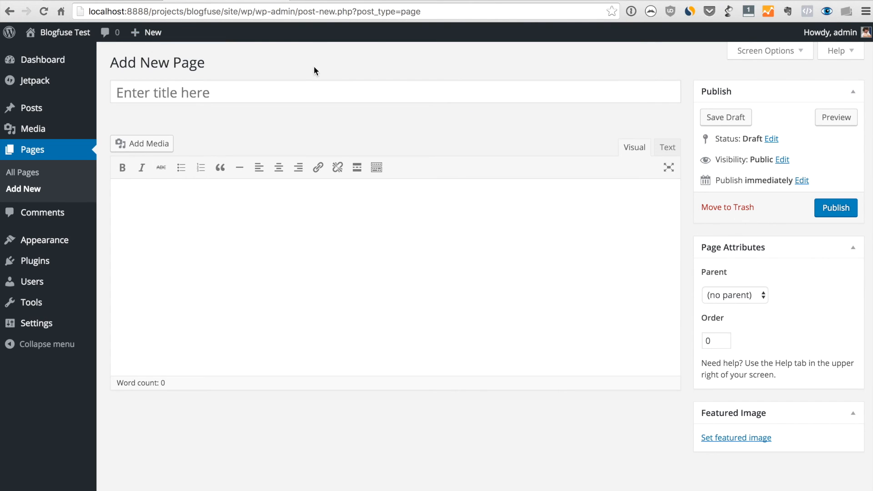
# Title the new page "About Me", enter the body text "Here's my about me page!" and publish it
pyautogui.click(296, 88)
pyautogui.write('About Me')
pyautogui.press('Tab')
pyautogui.write("Here's my a")
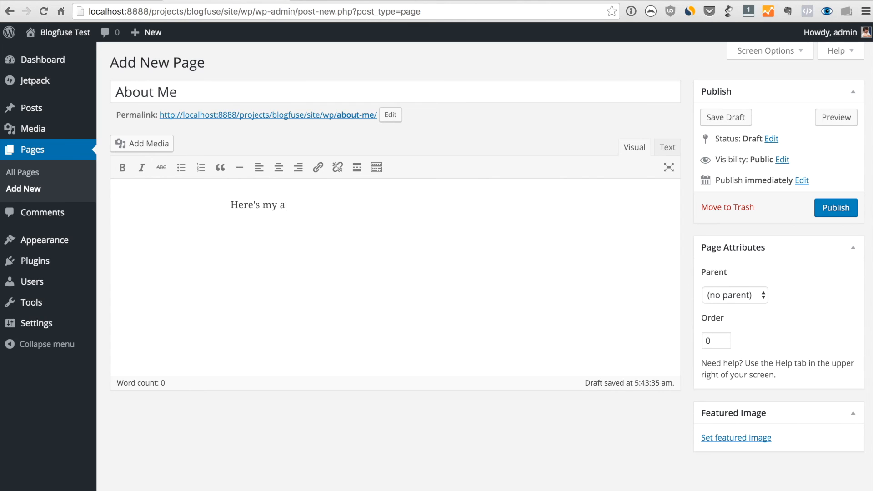
pyautogui.write('bout me page!')
pyautogui.click(835, 210)
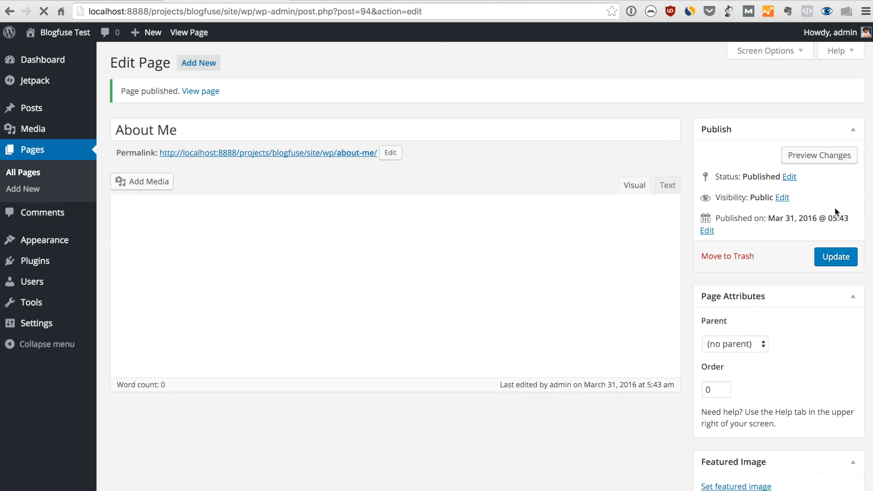
# View the published About Me page on the site to check its layout, and return to its editor
pyautogui.click(317, 153)
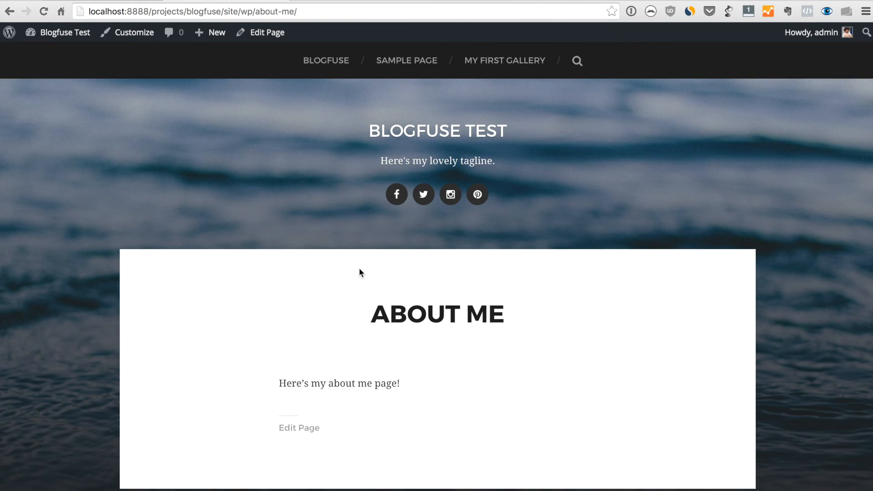
pyautogui.scroll(-3, 358, 267)
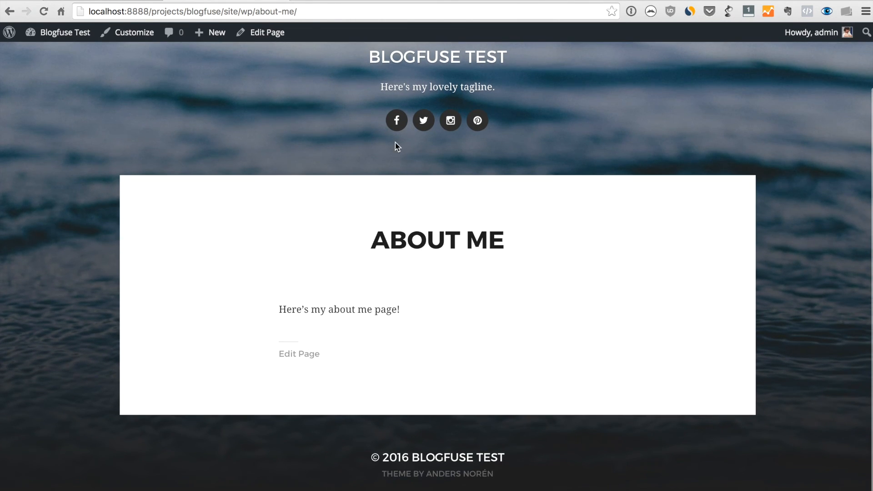
pyautogui.scroll(3, 396, 145)
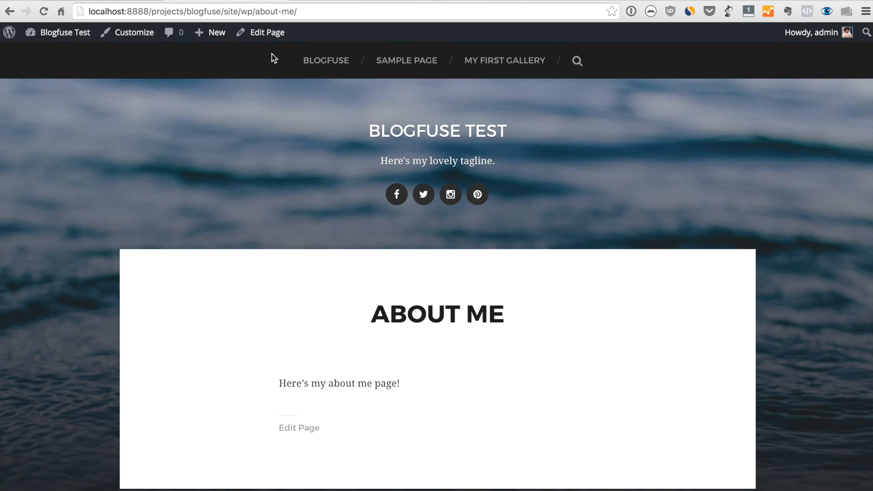
pyautogui.click(268, 36)
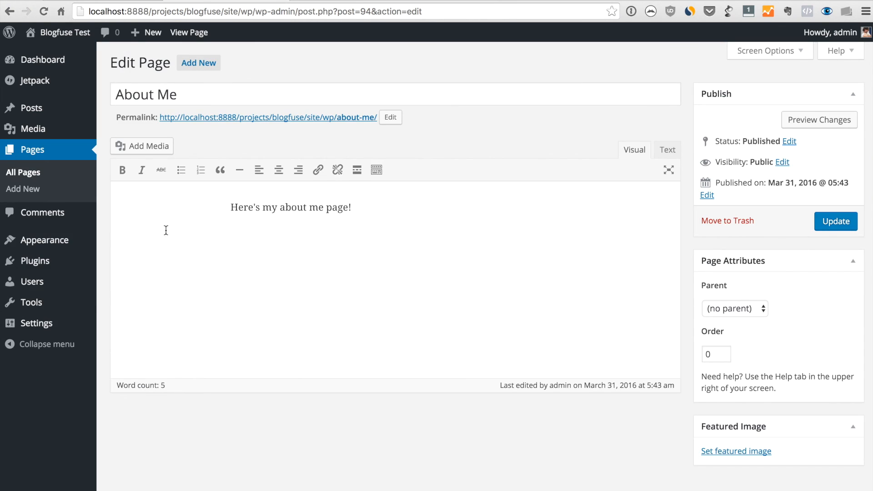
# Go to the site's menu management and load the Top Header (Primary Menu) menu for editing
pyautogui.moveTo(45, 242)
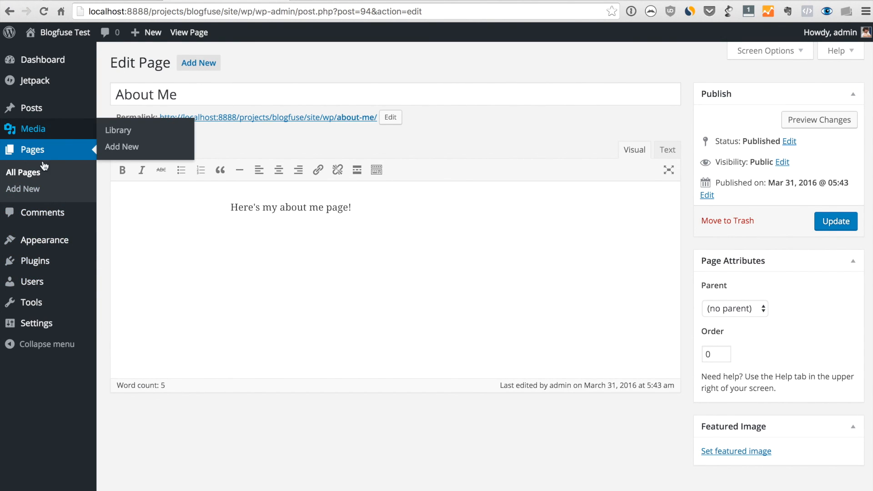
pyautogui.click(120, 280)
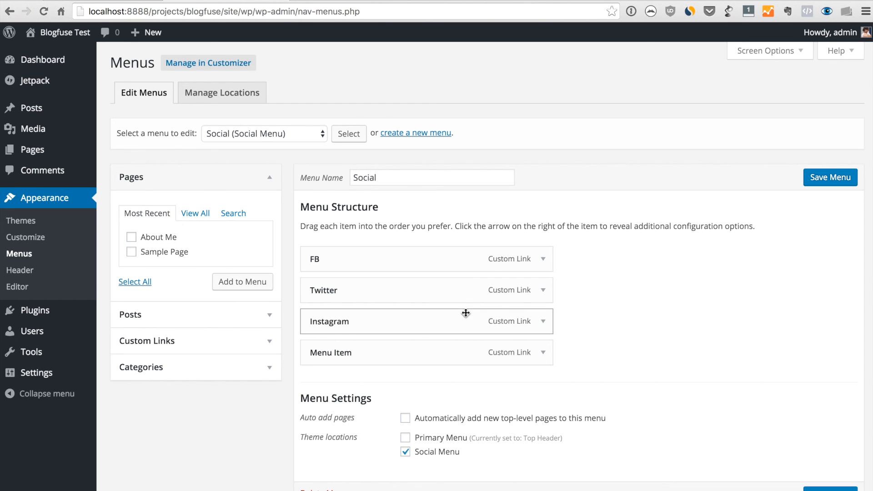
pyautogui.scroll(-2, 466, 313)
pyautogui.scroll(2, 466, 313)
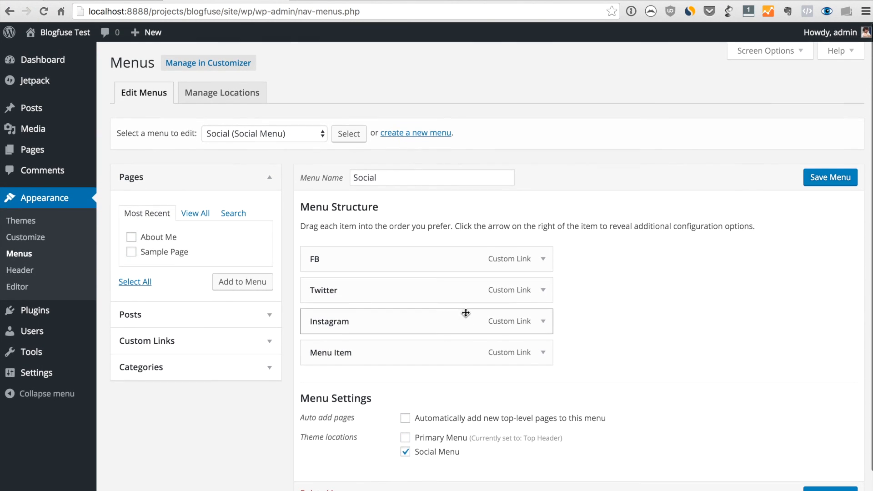
pyautogui.click(298, 134)
pyautogui.click(297, 148)
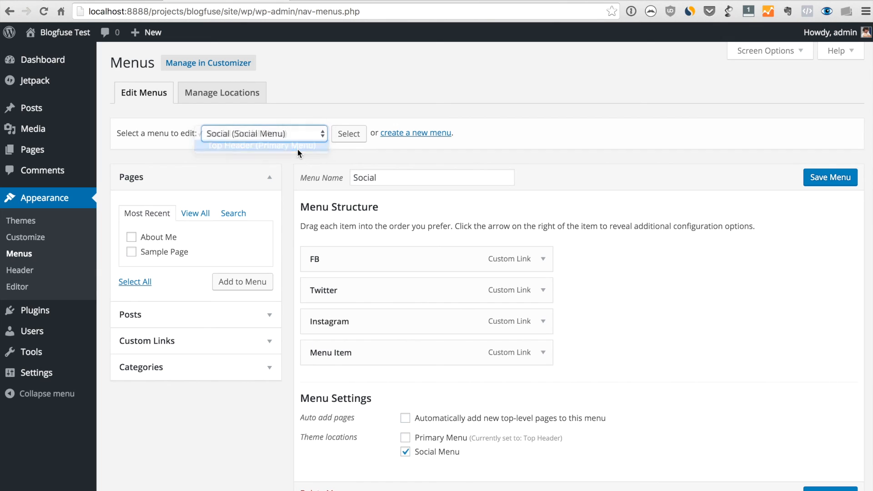
pyautogui.click(350, 135)
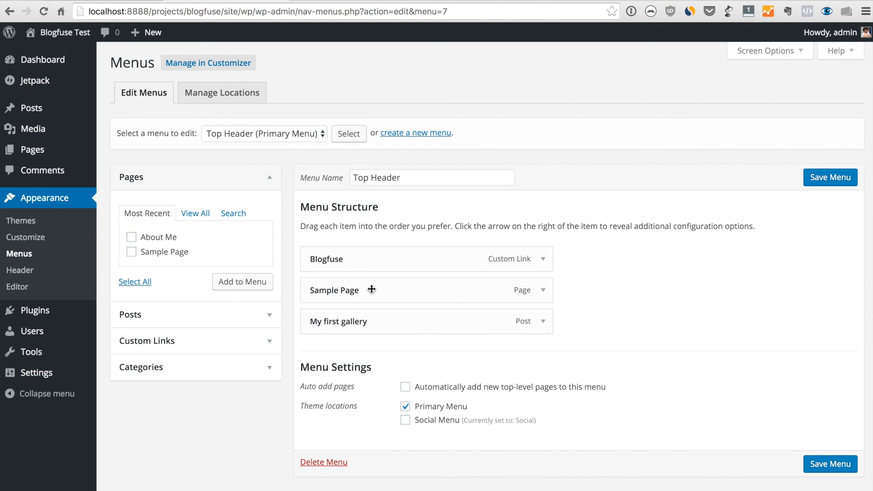
# Add the About Me page at the start of the Top Header menu, with Blogfuse nested beneath it, and save the menu
pyautogui.click(132, 238)
pyautogui.click(230, 283)
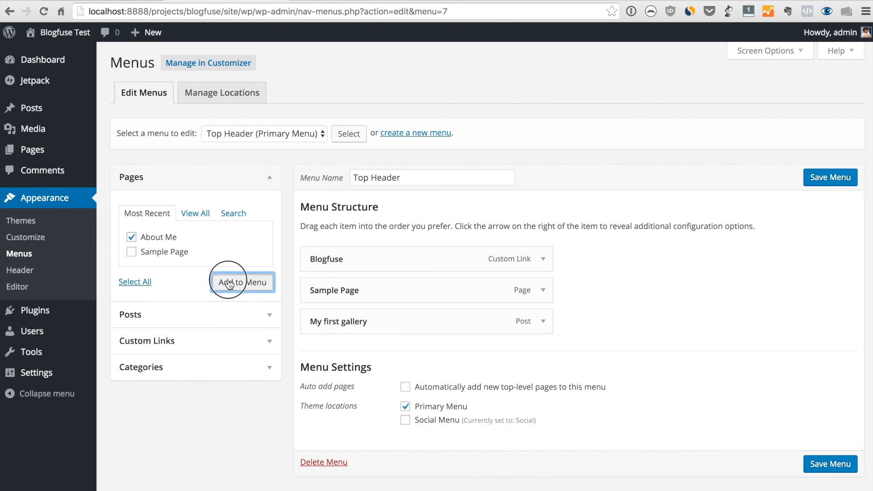
pyautogui.moveTo(357, 348); pyautogui.dragTo(361, 259)
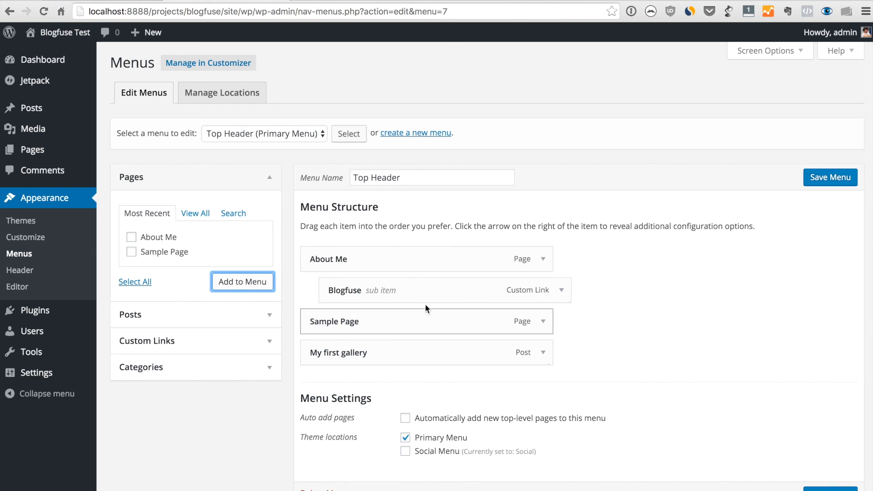
pyautogui.click(826, 182)
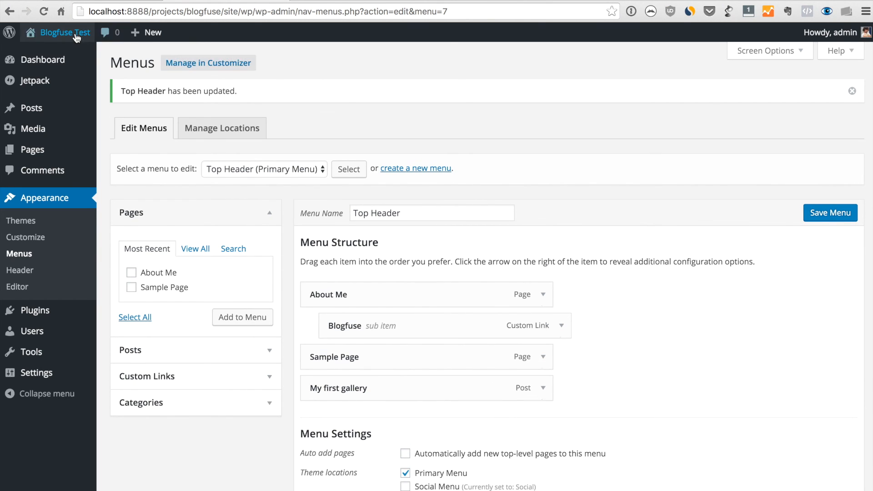
# Visit the site's home page to examine the updated header navigation and the About Me entry
pyautogui.moveTo(63, 32)
pyautogui.click(57, 54)
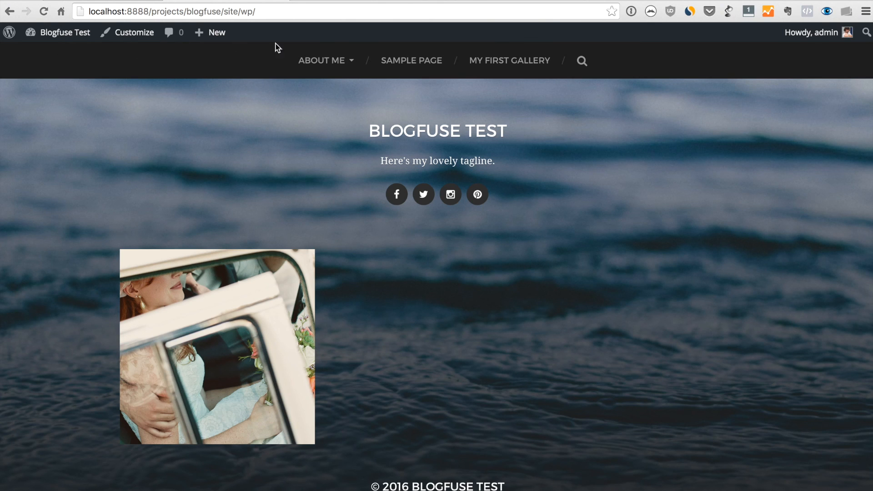
pyautogui.moveTo(338, 62)
pyautogui.scroll(-2, 546, 291)
pyautogui.scroll(2, 547, 291)
pyautogui.click(448, 1)
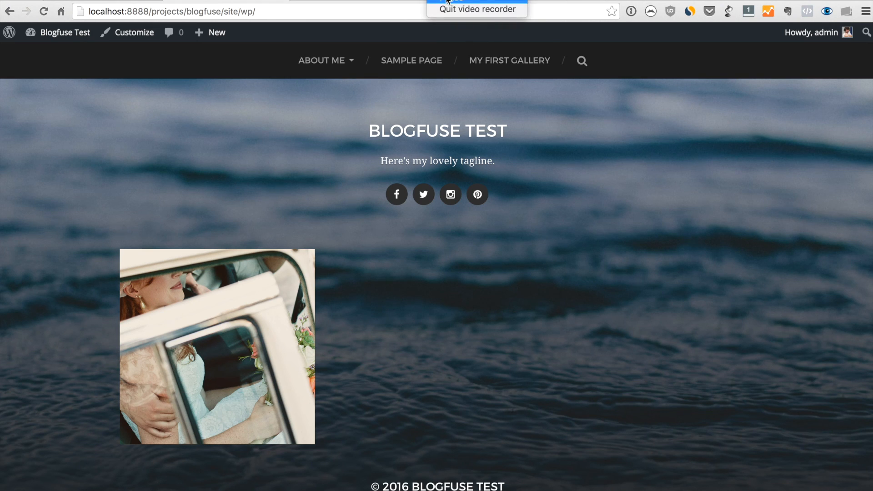